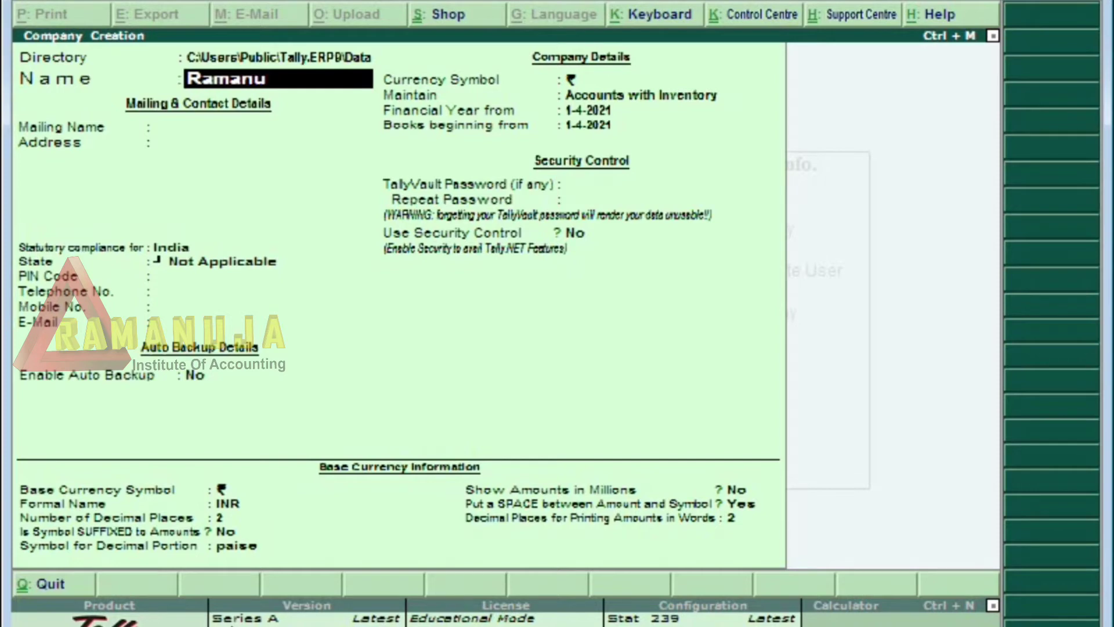
- Name the new company Ramanuja Part 3, keep the default mailing details, and set it to maintain Accounts only
{"action": "type", "text": "art 3"}
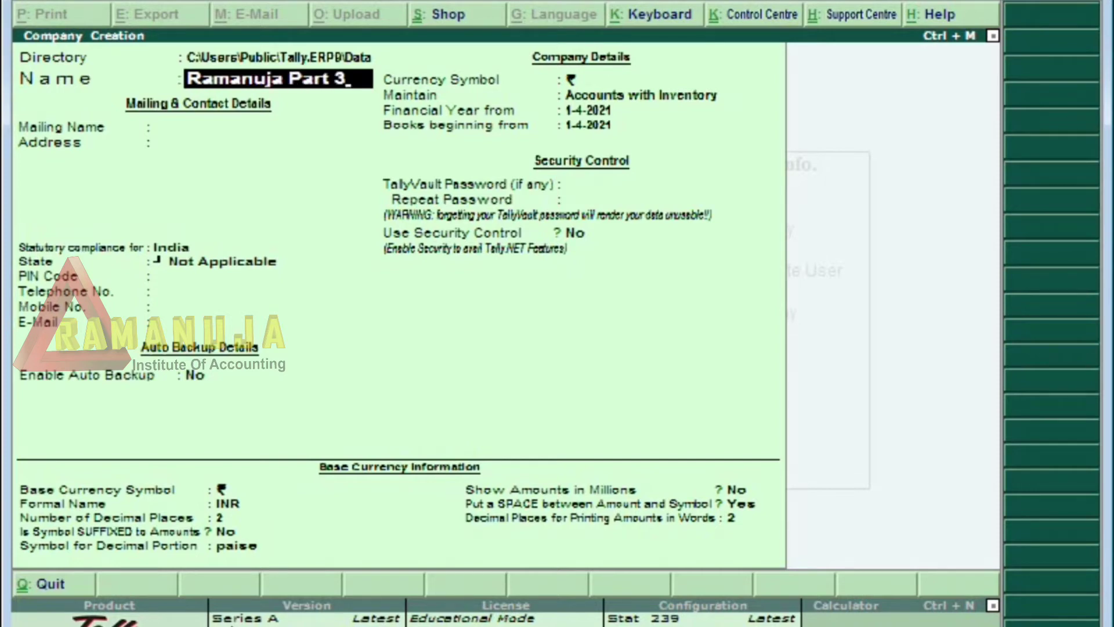
{"action": "key", "text": "Return"}
{"action": "key", "text": "Return"}
{"action": "key", "text": "Return"}
{"action": "key", "text": "Return"}
{"action": "key", "text": "Return"}
{"action": "key", "text": "Return"}
{"action": "key", "text": "Return"}
{"action": "key", "text": "Return"}
{"action": "key", "text": "Return"}
{"action": "key", "text": "Return"}
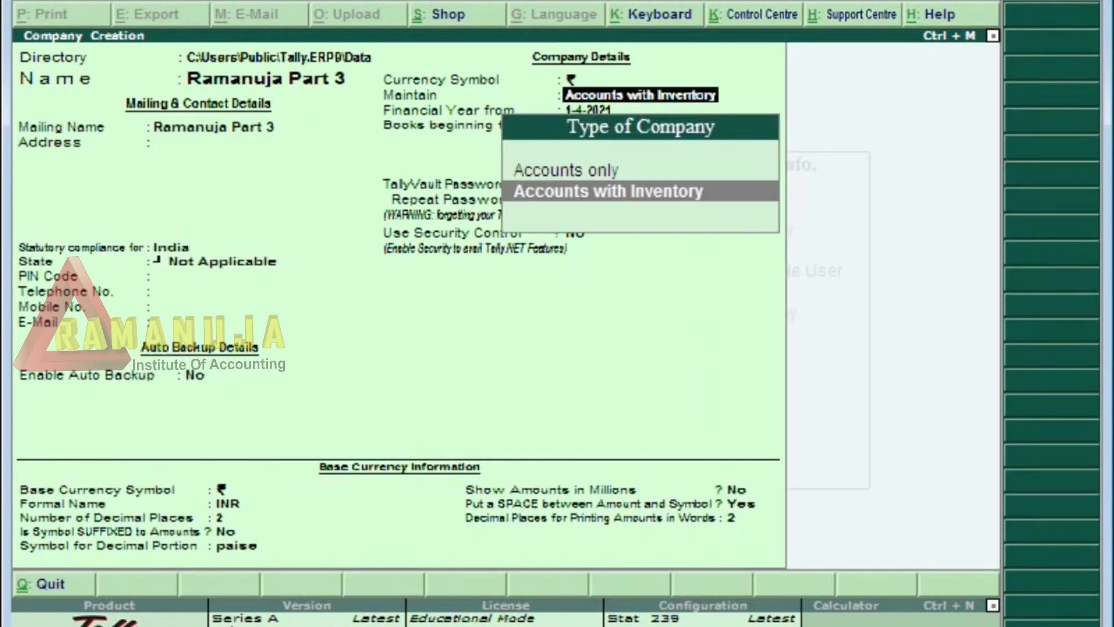
{"action": "key", "text": "Up"}
{"action": "key", "text": "Return"}
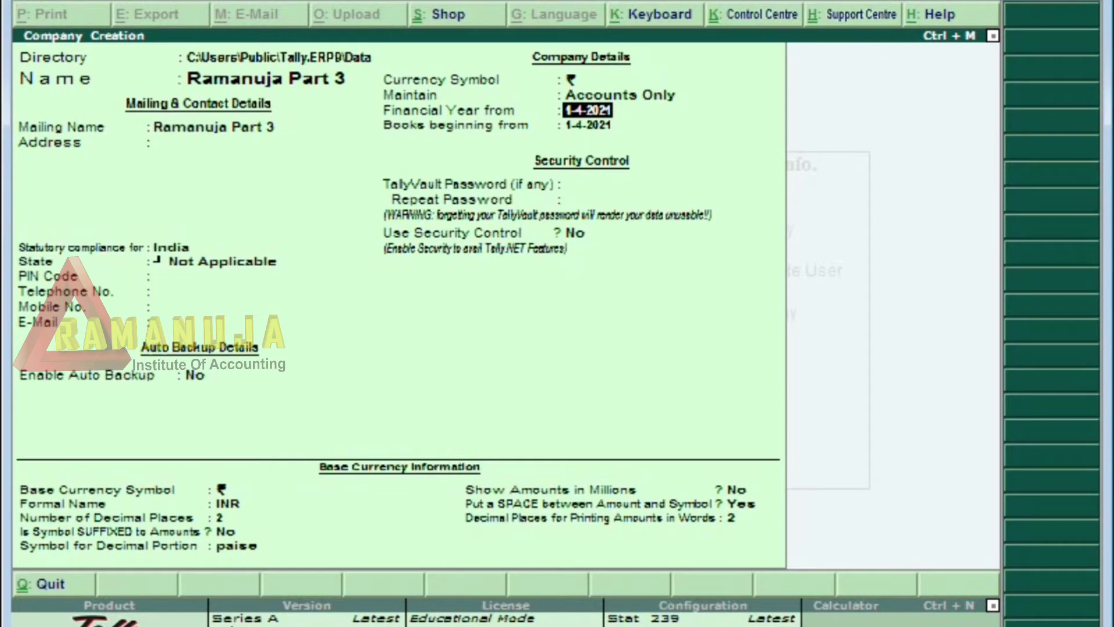
- Set the financial year to begin on 1-4-2019, keep the remaining defaults, and save the company
{"action": "type", "text": "1 4 2019"}
{"action": "key", "text": "Return"}
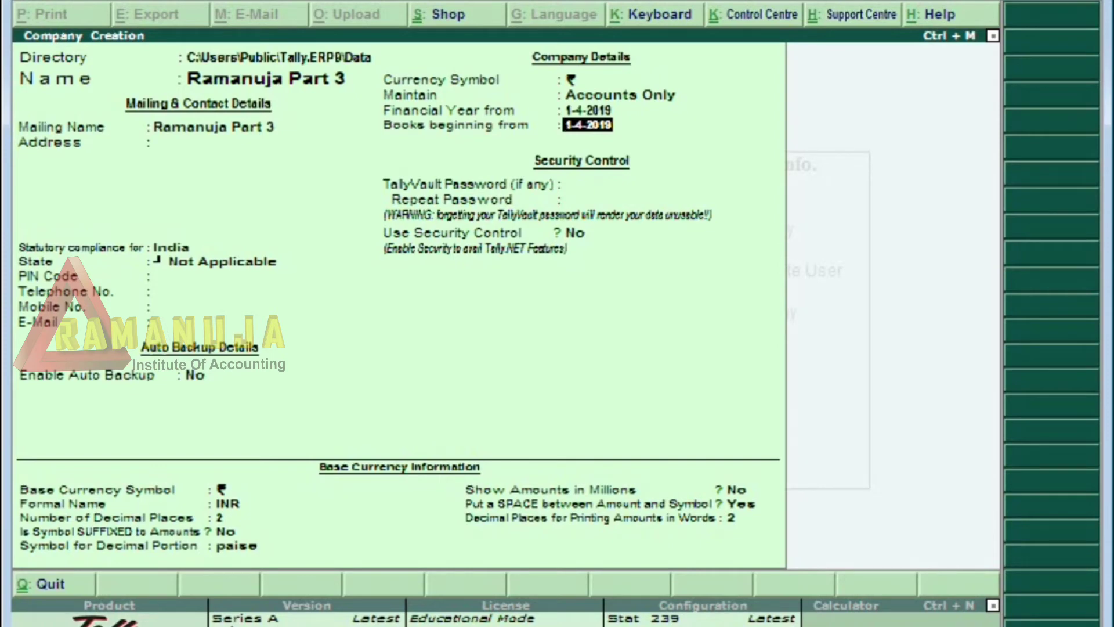
{"action": "key", "text": "Return"}
{"action": "key", "text": "Return"}
{"action": "key", "text": "Return"}
{"action": "key", "text": "Return"}
{"action": "key", "text": "Return"}
{"action": "key", "text": "Return"}
{"action": "key", "text": "Return"}
{"action": "key", "text": "Return"}
{"action": "key", "text": "Return"}
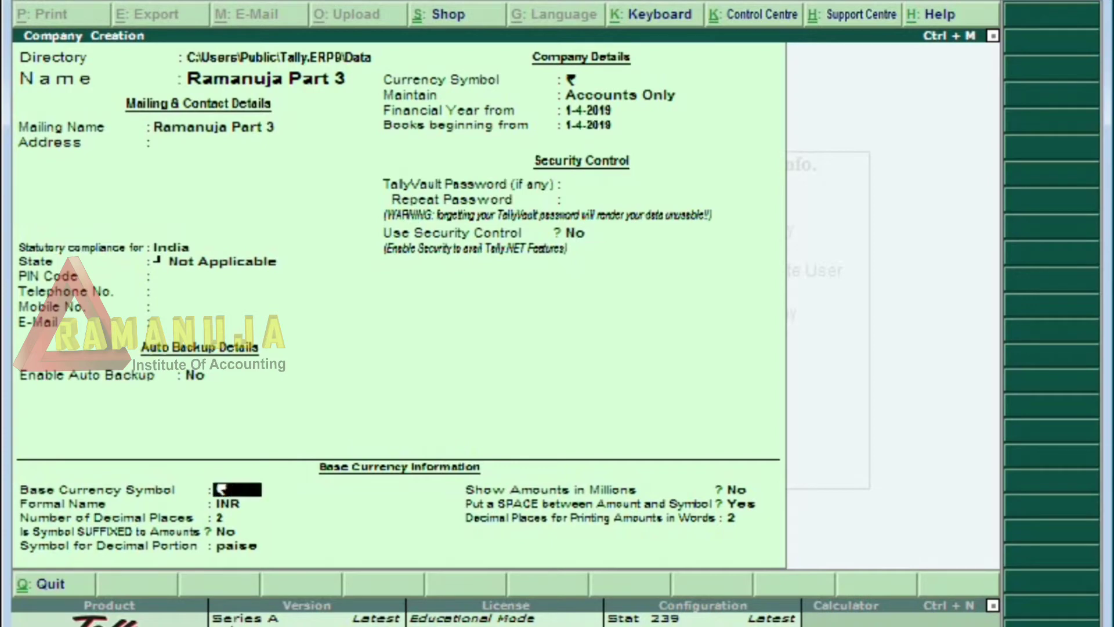
{"action": "key", "text": "Return"}
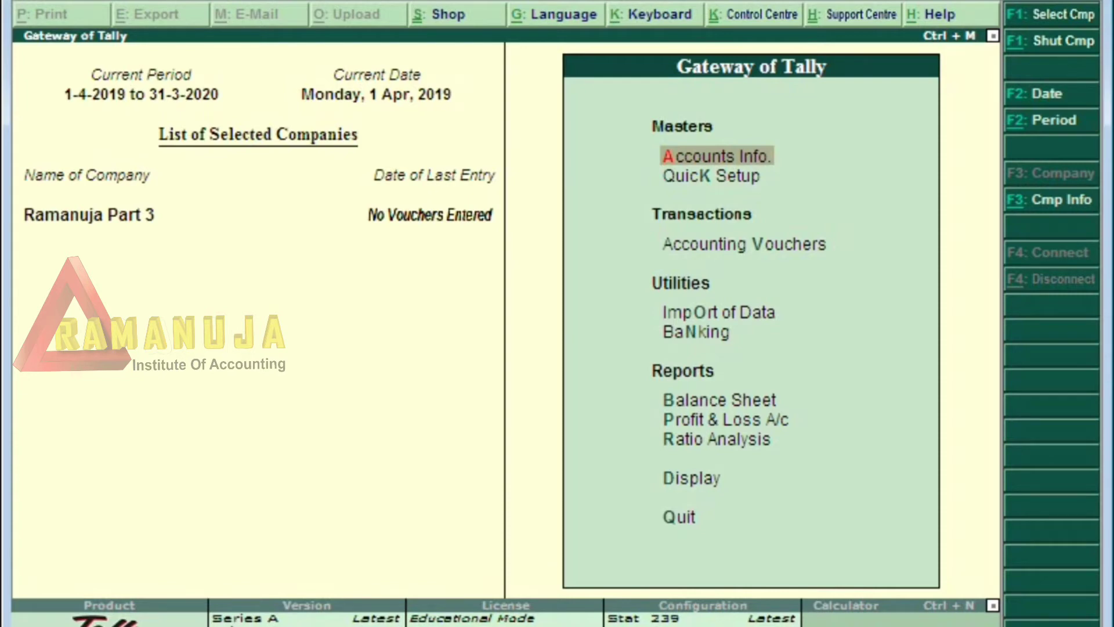
- Start creating multiple ledgers at once under the All Items group
{"action": "key", "text": "Return"}
{"action": "key", "text": "Down"}
{"action": "key", "text": "Return"}
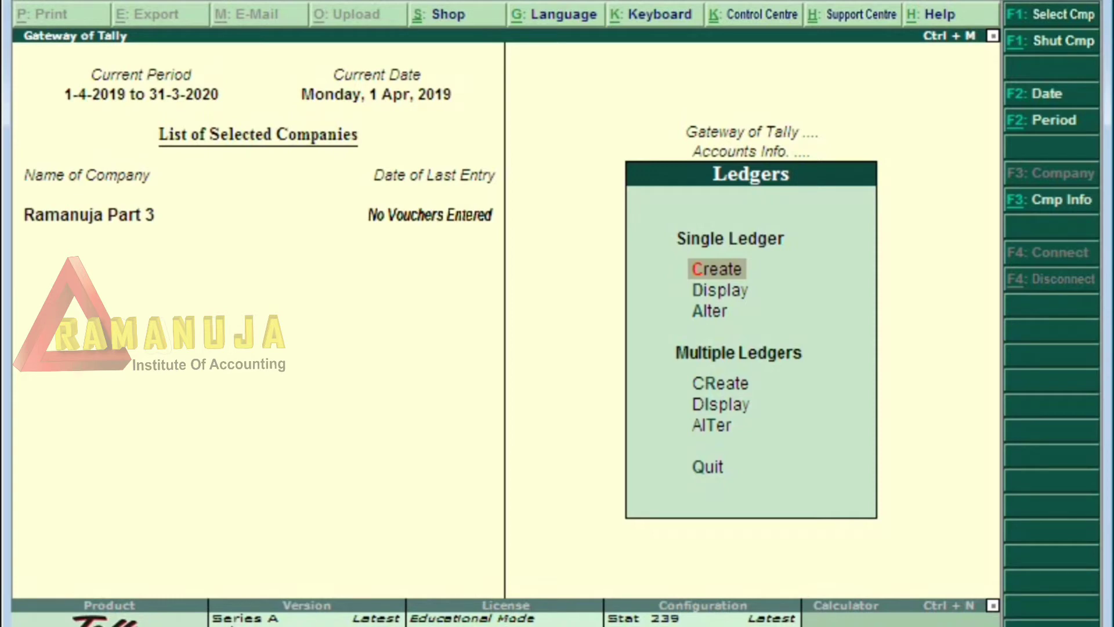
{"action": "key", "text": "Down"}
{"action": "key", "text": "Down"}
{"action": "key", "text": "Down"}
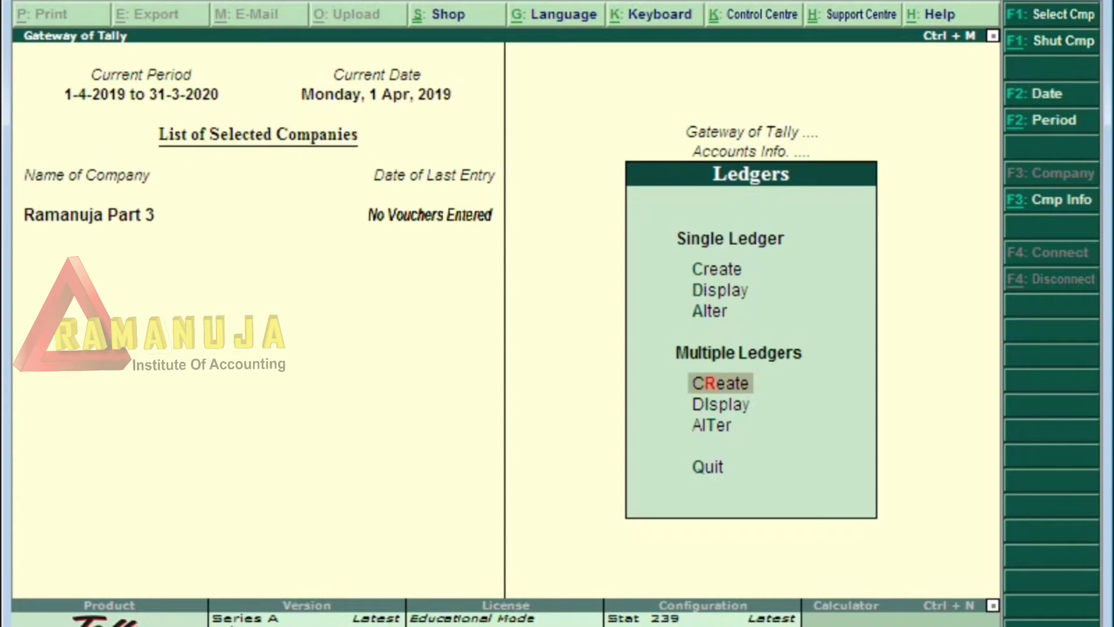
{"action": "key", "text": "Return"}
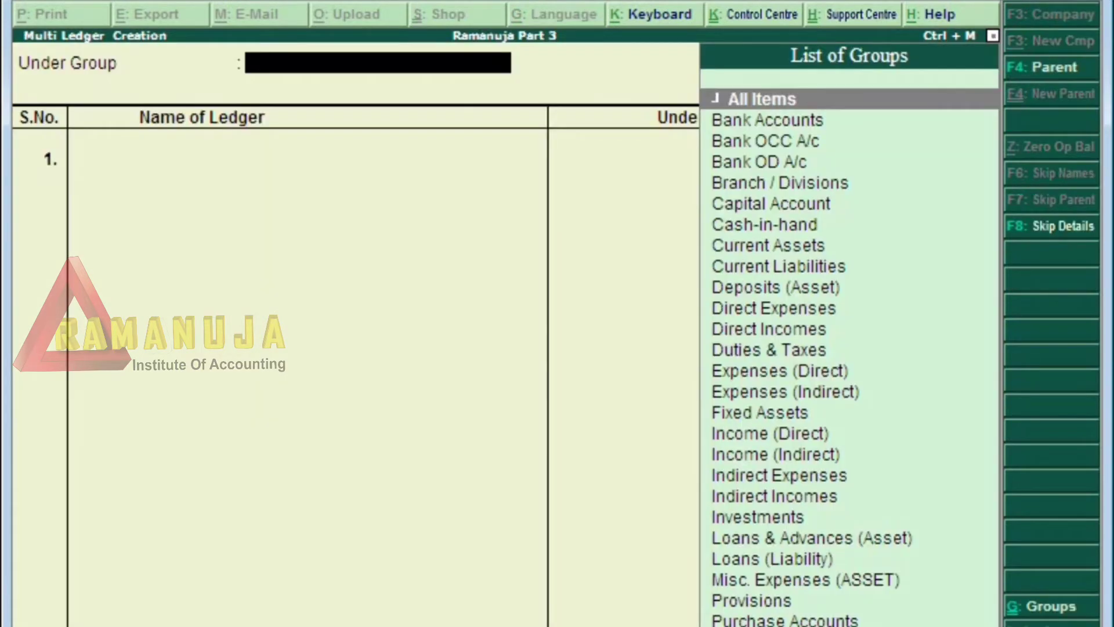
{"action": "key", "text": "Return"}
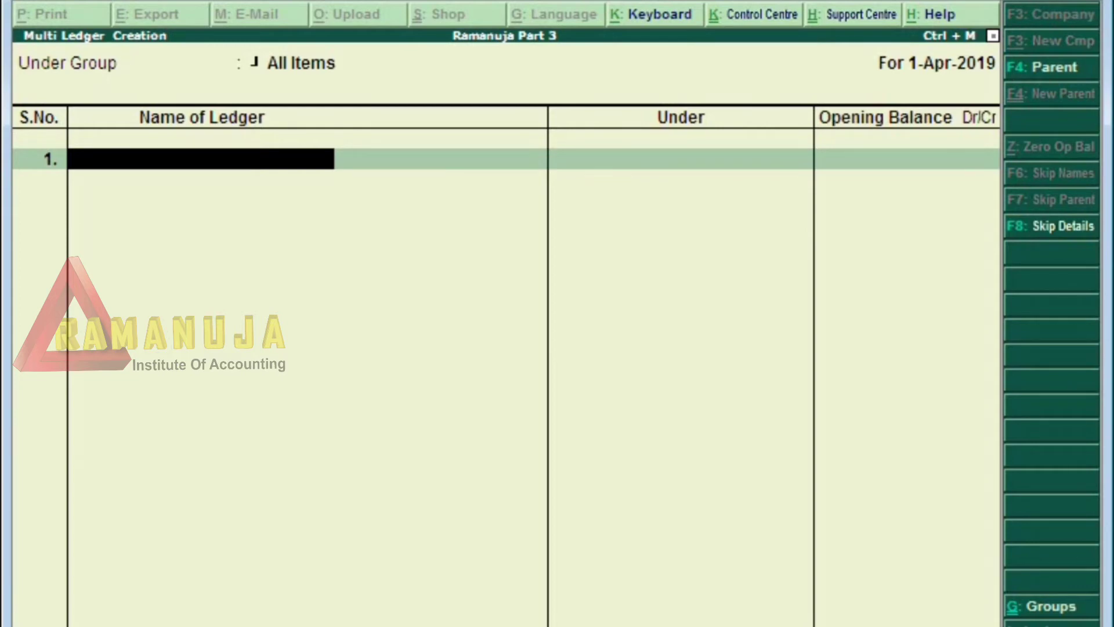
- Add the ledger Capital A/c under Capital Account with an opening balance of 3,00,000 Cr
{"action": "type", "text": "Capital a/"}
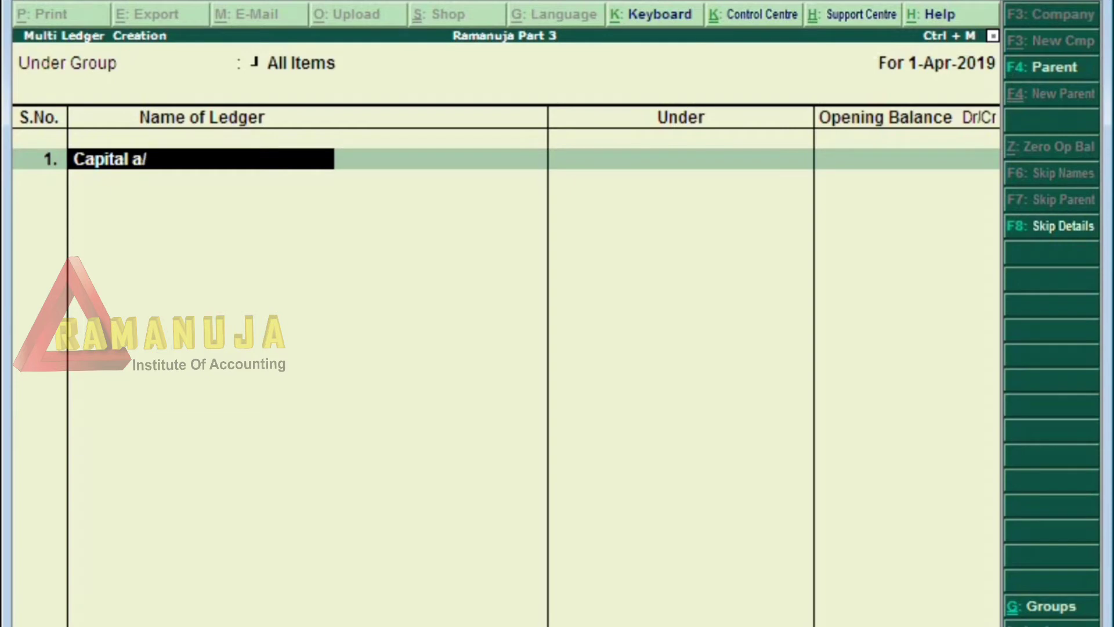
{"action": "key", "text": "Return"}
{"action": "key", "text": "BackSpace"}
{"action": "type", "text": "c"}
{"action": "key", "text": "Return"}
{"action": "type", "text": "C"}
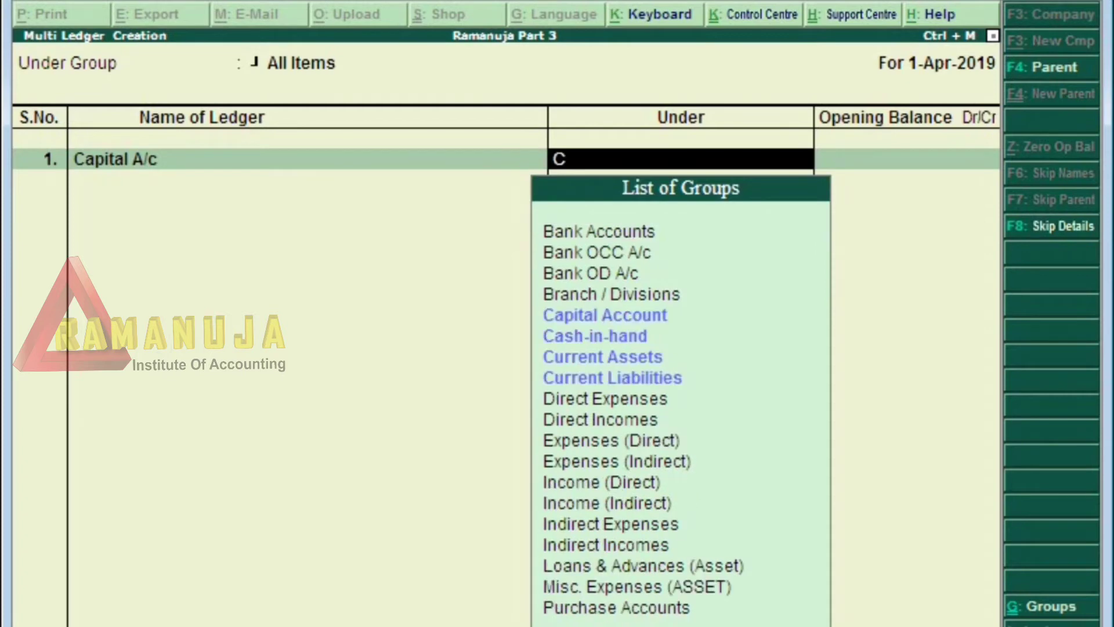
{"action": "type", "text": "ap"}
{"action": "key", "text": "Return"}
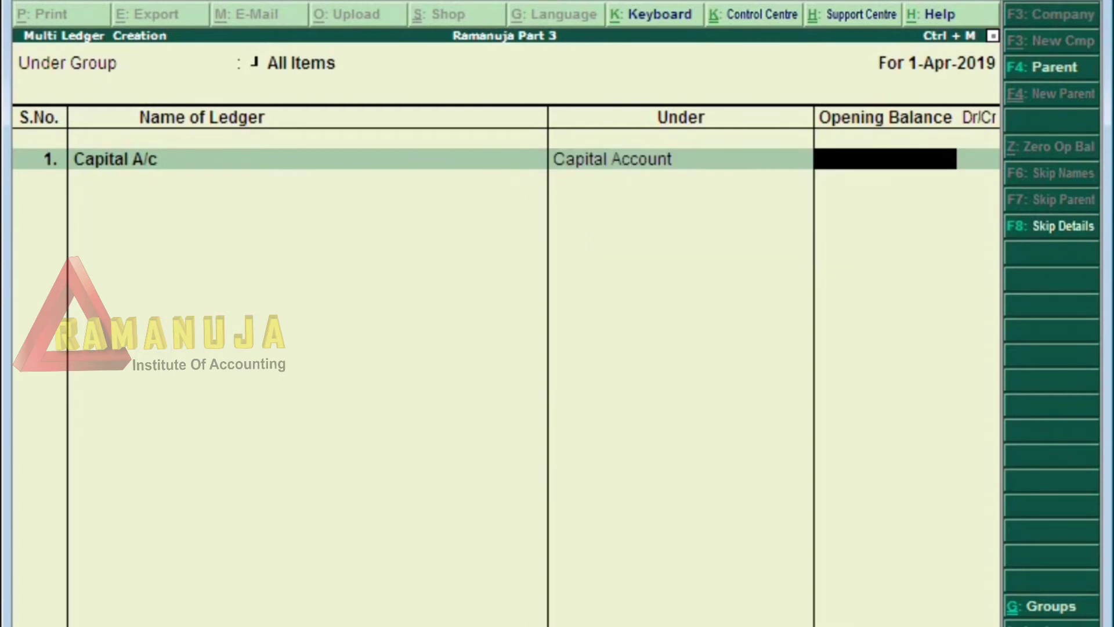
{"action": "type", "text": "300000"}
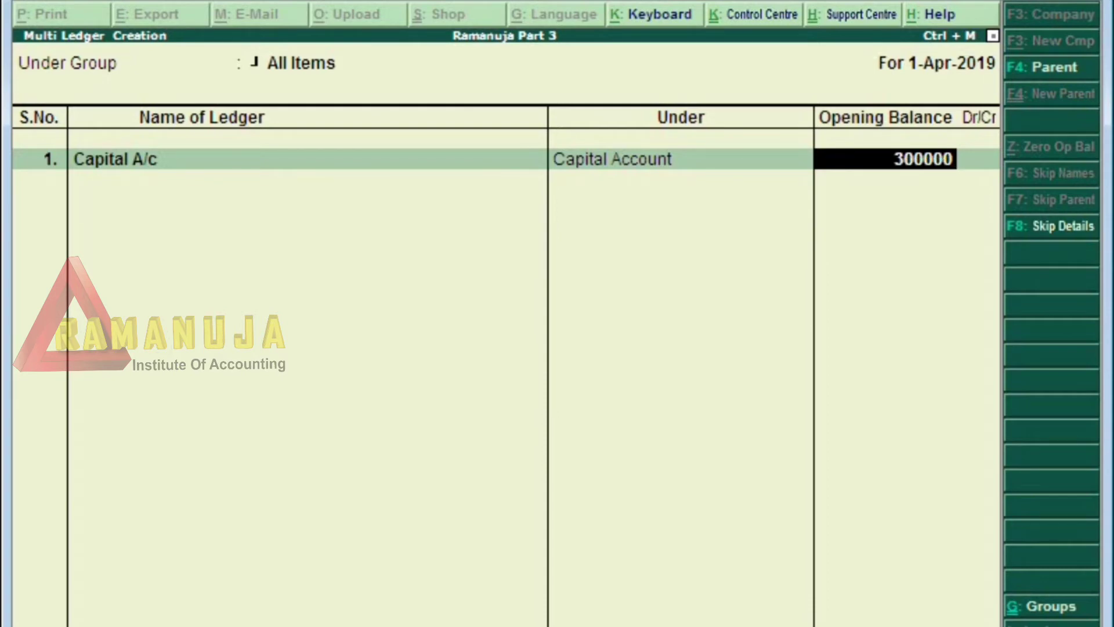
{"action": "key", "text": "Return"}
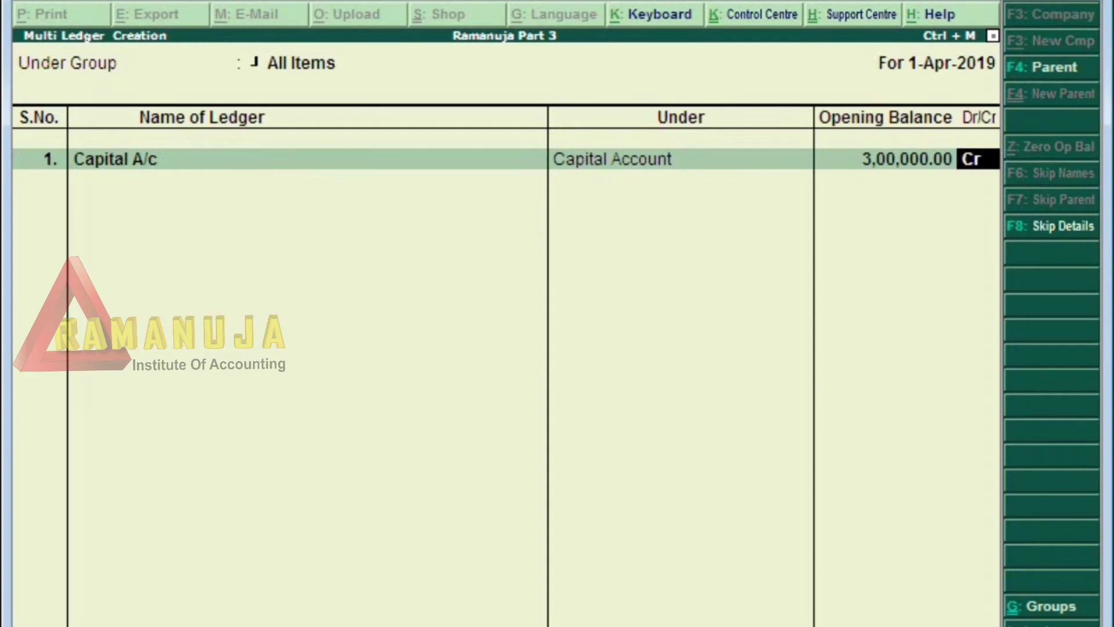
{"action": "key", "text": "Return"}
- Add the ledger Drawings A/c under Capital Account with an opening balance of 5,700 Dr
{"action": "type", "text": "Drawings"}
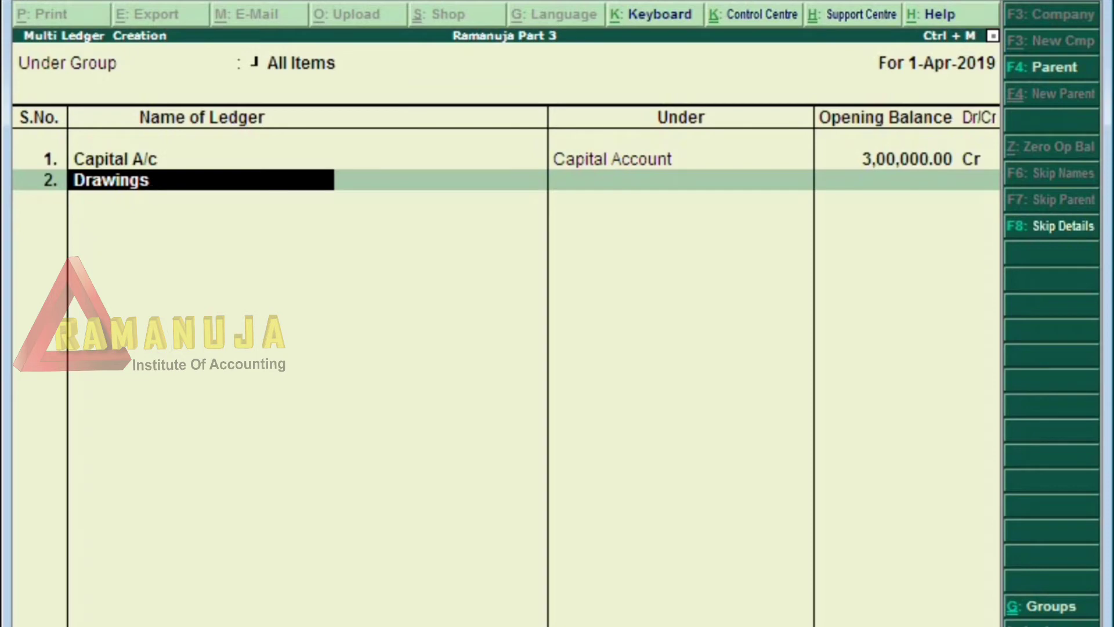
{"action": "type", "text": " a/c"}
{"action": "key", "text": "Return"}
{"action": "type", "text": "Cap"}
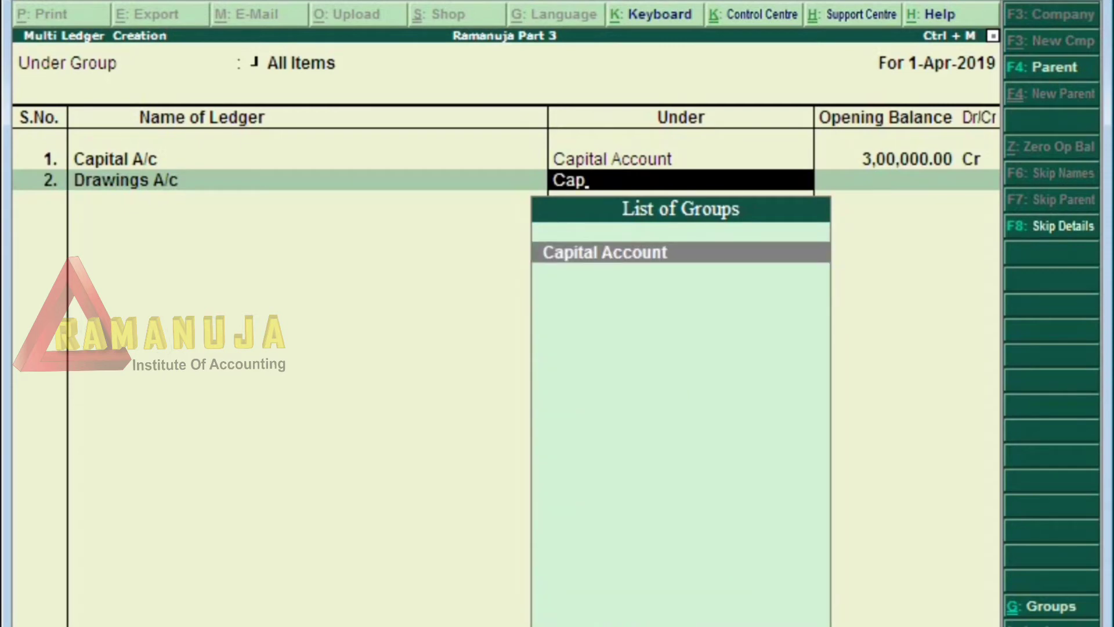
{"action": "key", "text": "Return"}
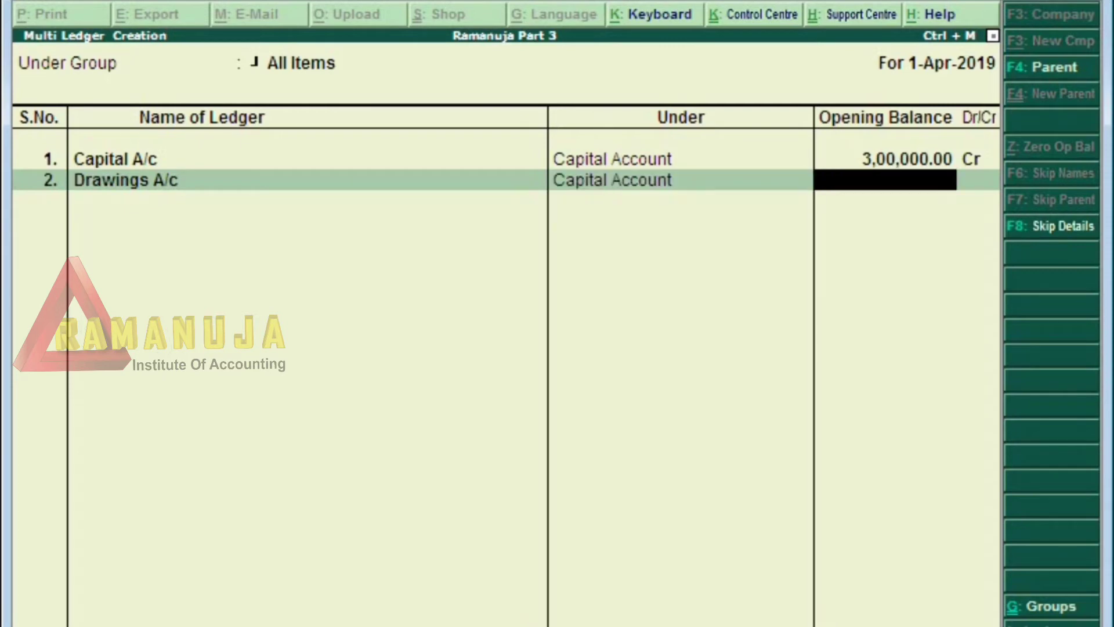
{"action": "type", "text": "5700"}
{"action": "key", "text": "Return"}
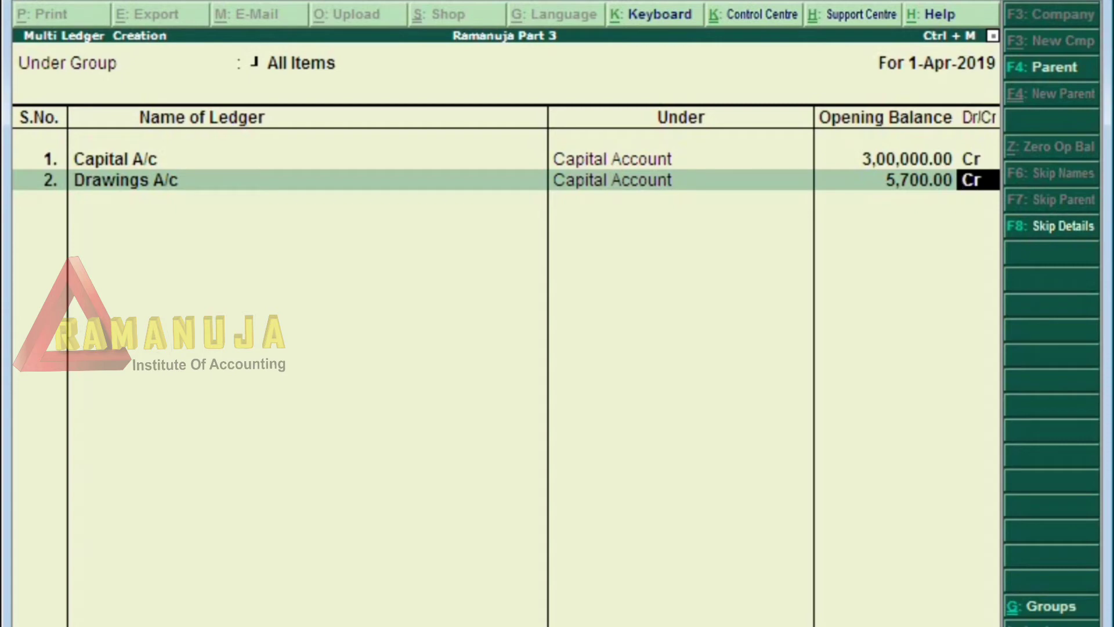
{"action": "type", "text": "d"}
{"action": "key", "text": "Return"}
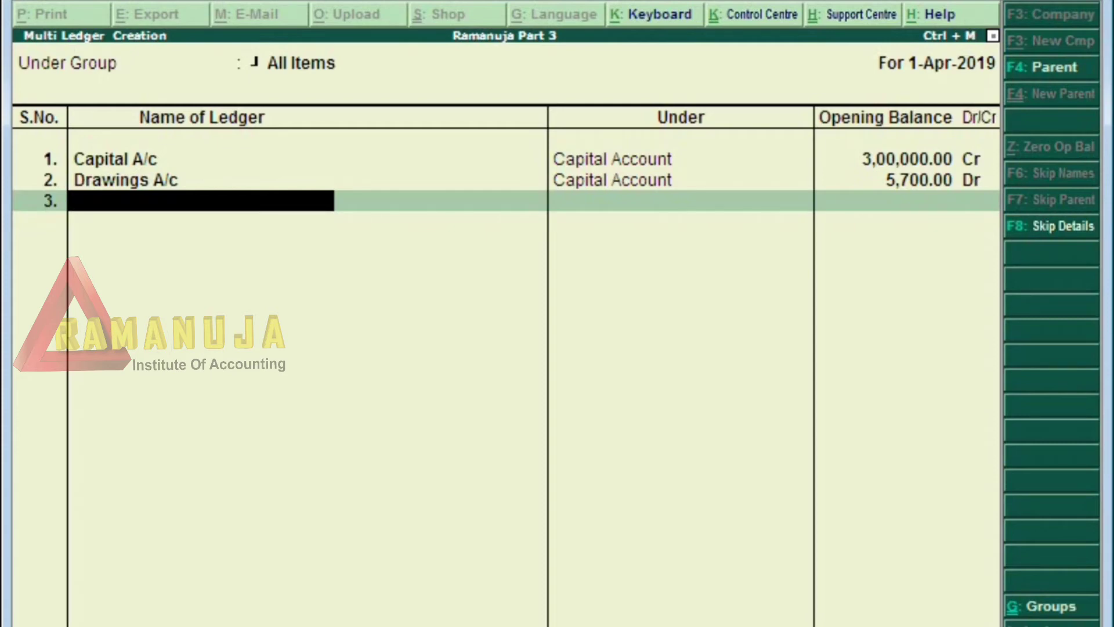
- Add the ledger Bank A/c under Bank Accounts with an opening balance of 18,000 Dr
{"action": "type", "text": "Bank a/c"}
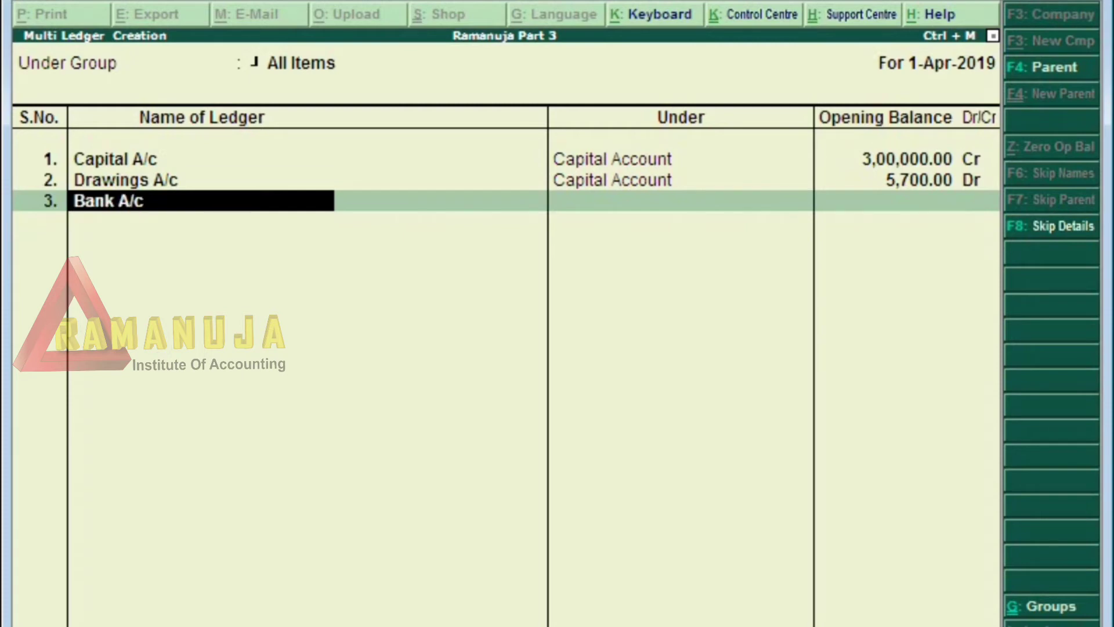
{"action": "key", "text": "Return"}
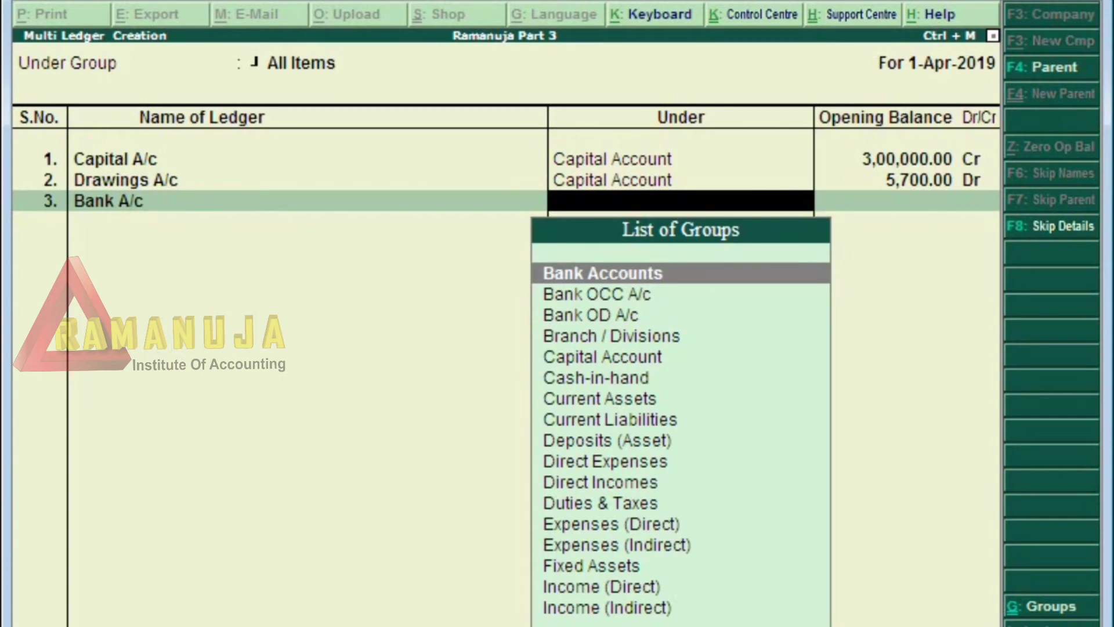
{"action": "type", "text": "Ba"}
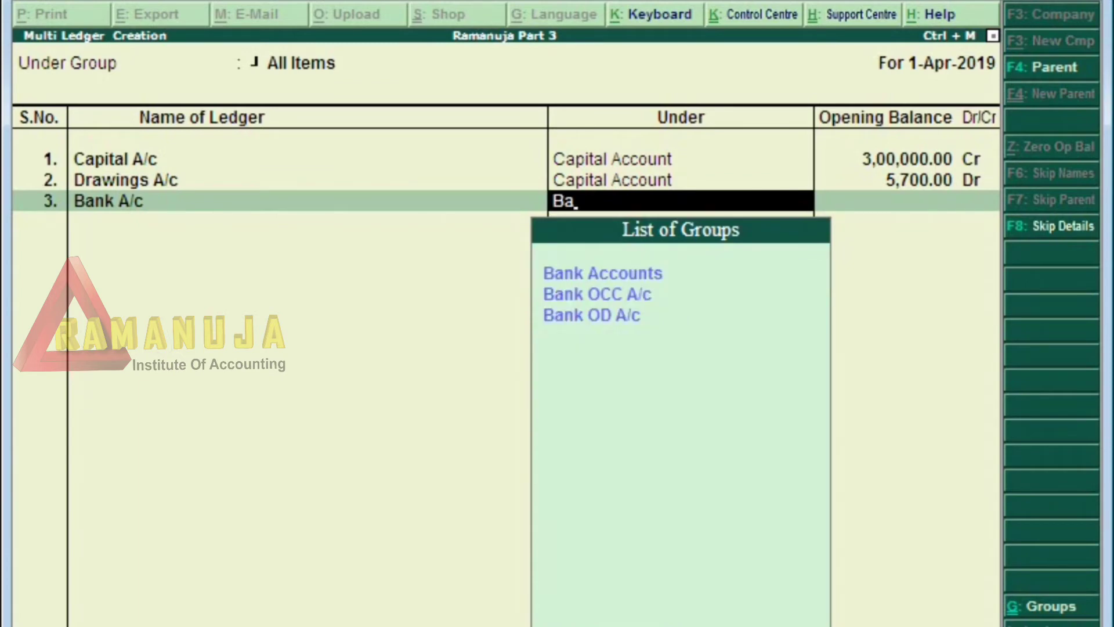
{"action": "key", "text": "Return"}
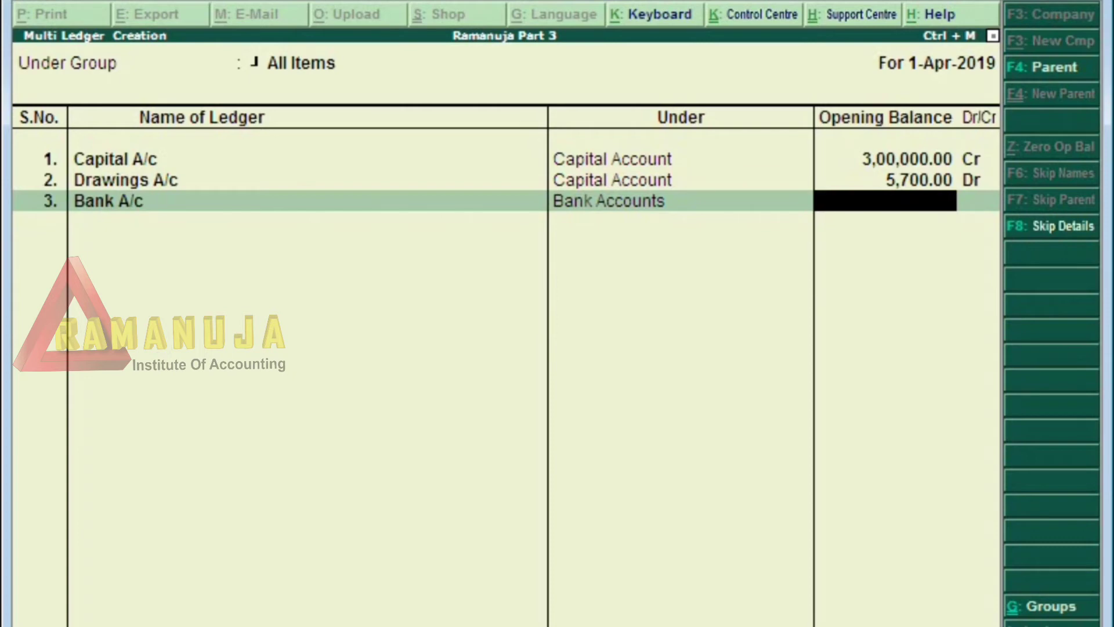
{"action": "type", "text": "1000"}
{"action": "key", "text": "BackSpace"}
{"action": "key", "text": "BackSpace"}
{"action": "key", "text": "BackSpace"}
{"action": "type", "text": "8000"}
{"action": "key", "text": "Return"}
{"action": "key", "text": "Return"}
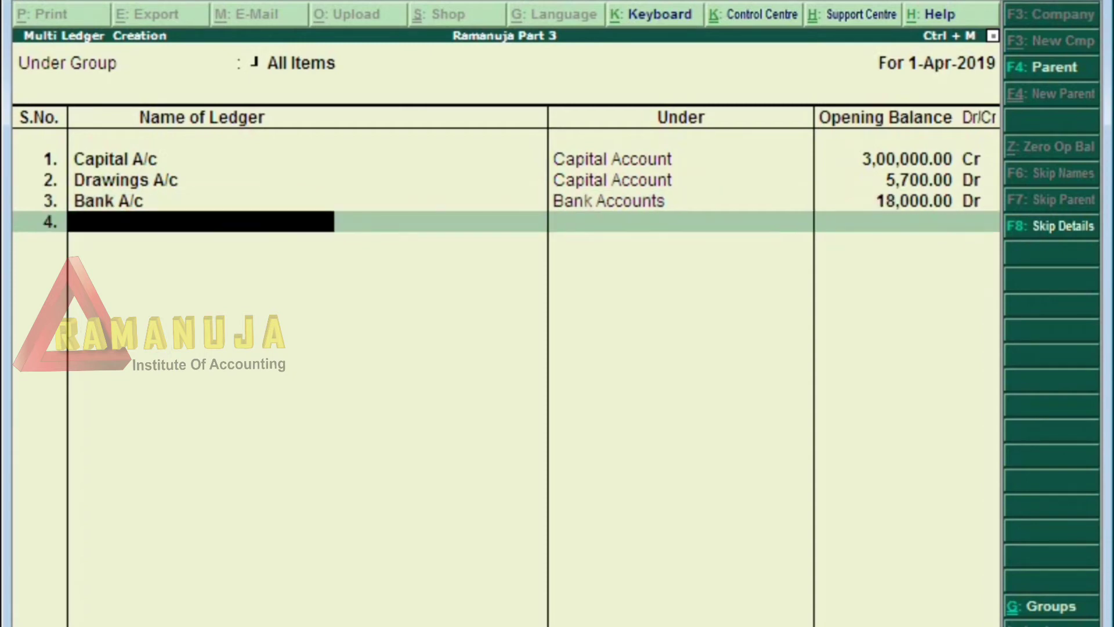
- Add the ledger Creditors A/c under Sundry Creditors with an opening balance of 35,450 Cr, leaving the bill-wise breakup on account
{"action": "type", "text": "Creditor"}
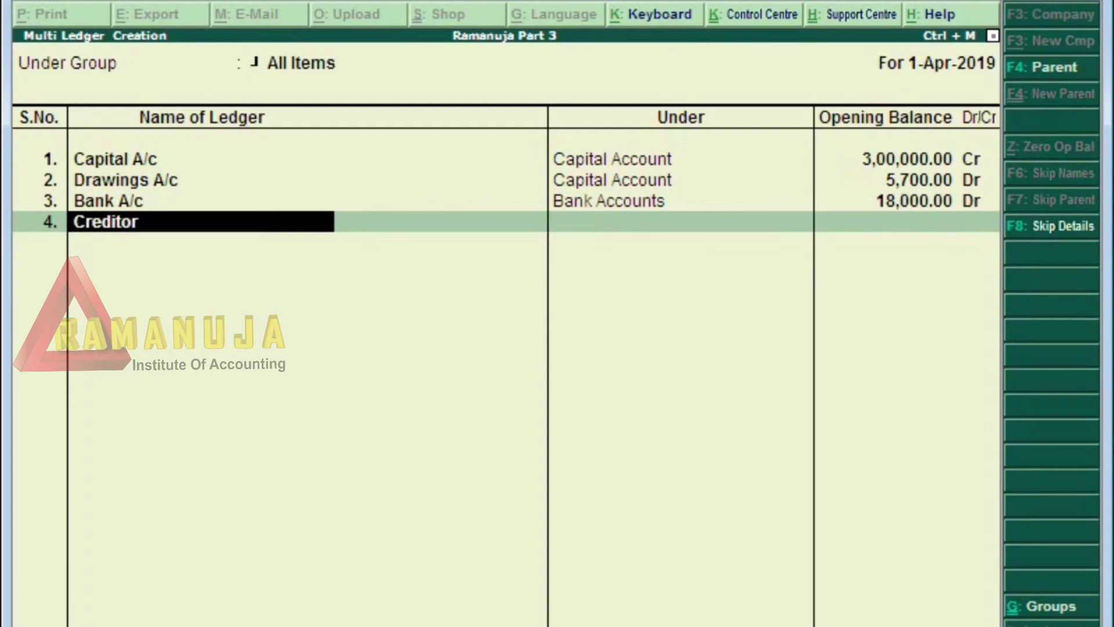
{"action": "type", "text": "s a/c"}
{"action": "key", "text": "Return"}
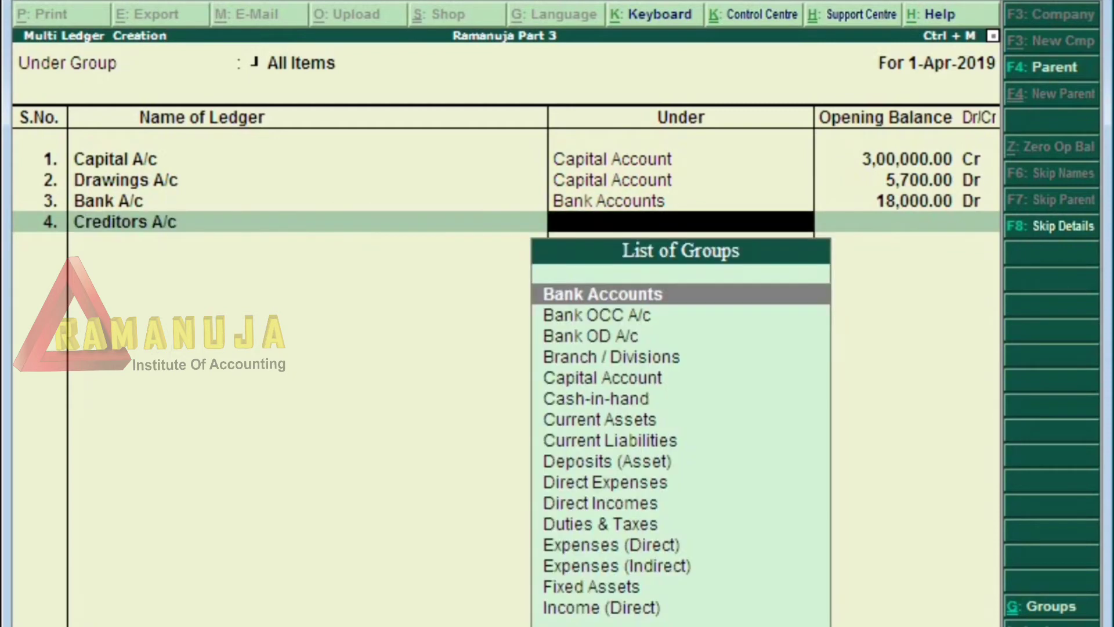
{"action": "type", "text": "Sun"}
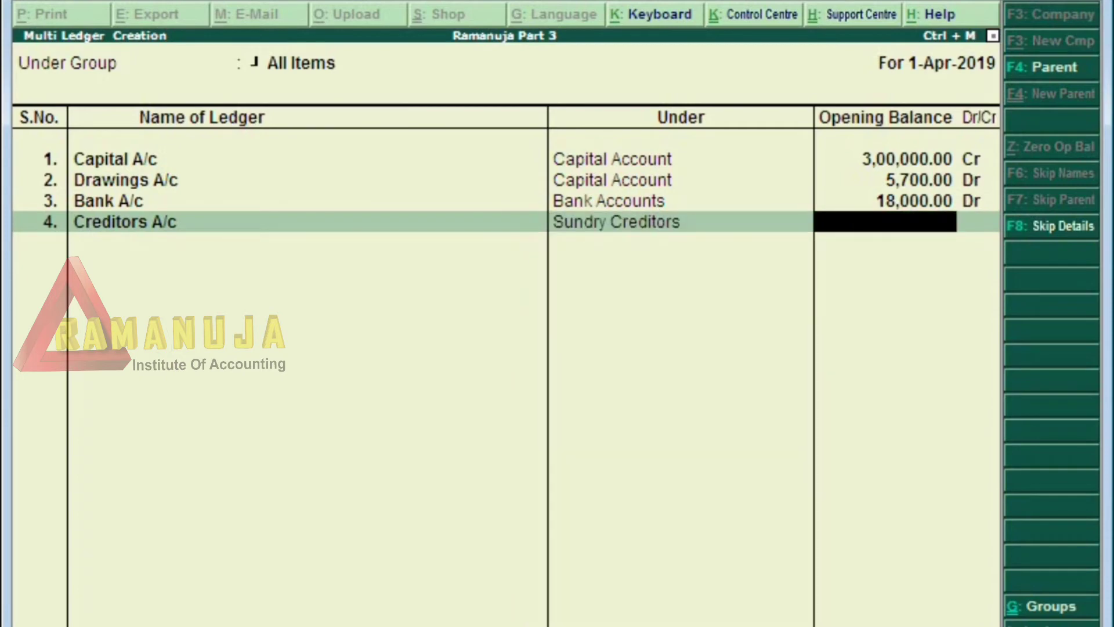
{"action": "type", "text": "35450"}
{"action": "key", "text": "Return"}
{"action": "key", "text": "Return"}
{"action": "key", "text": "Return"}
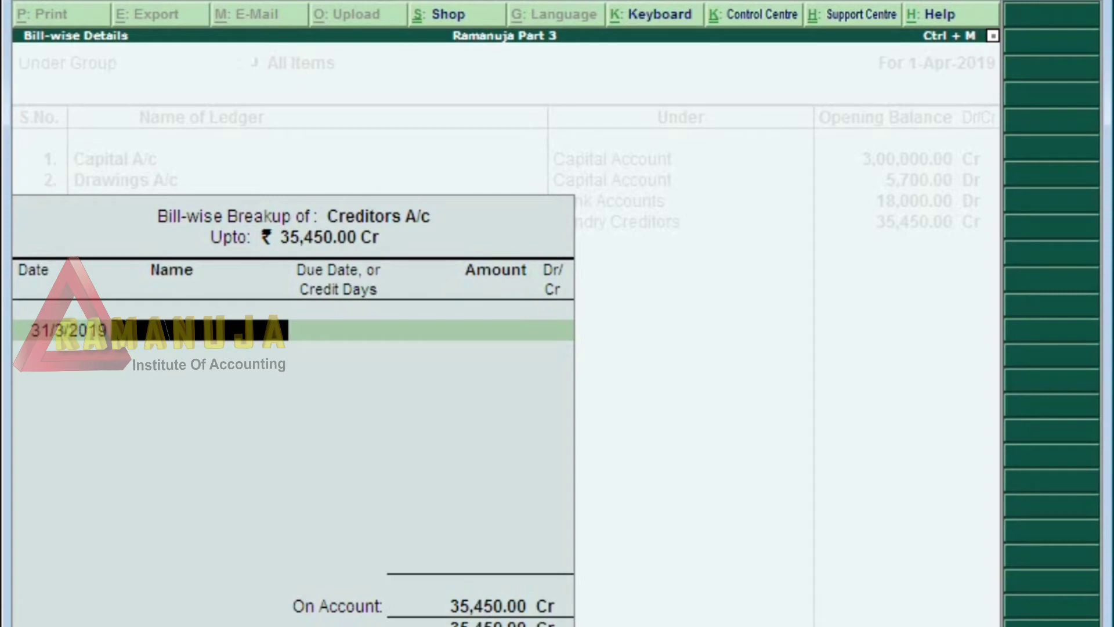
{"action": "key", "text": "Return"}
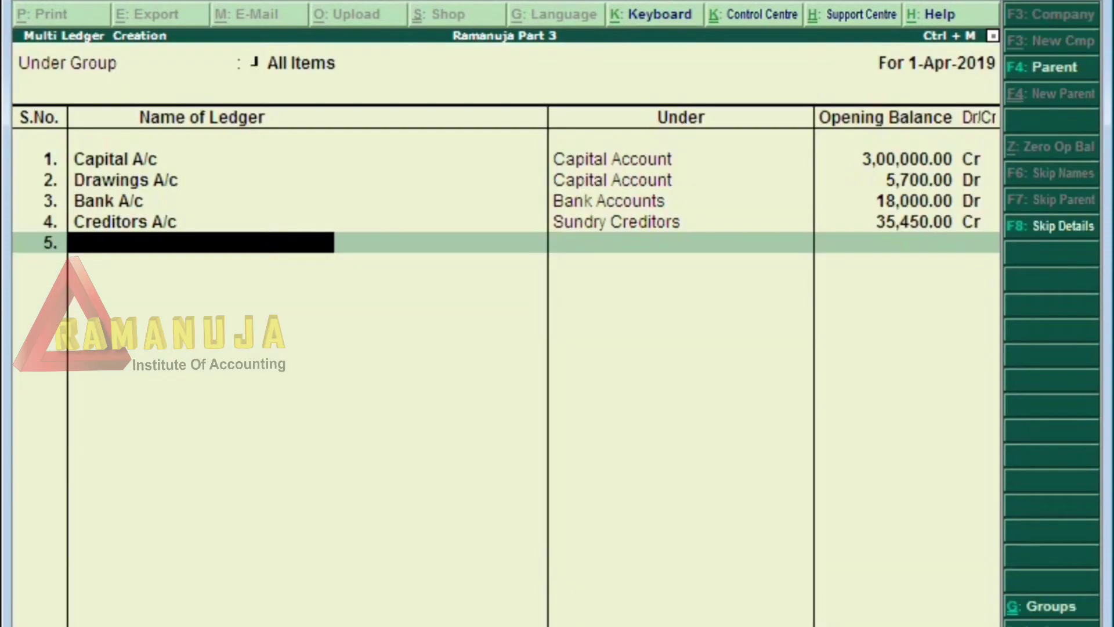
- Add the ledger Debtors A/c under Sundry Debtors with an opening balance of 35,000 Dr, accepting the default bill-wise details
{"action": "type", "text": "Debtors a/c"}
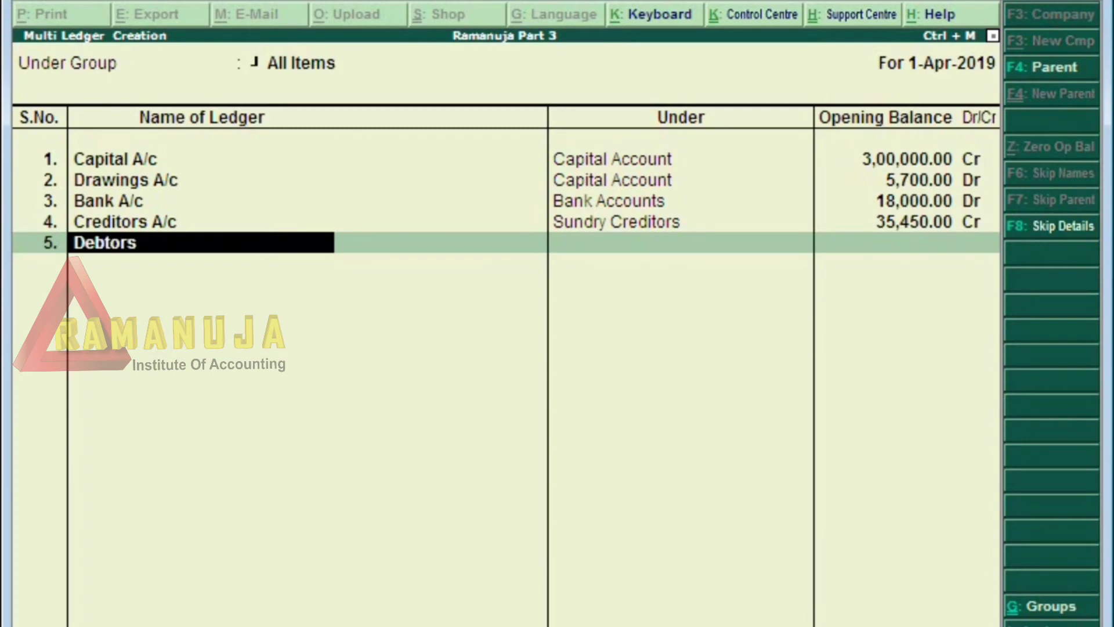
{"action": "key", "text": "Return"}
{"action": "type", "text": "Sun"}
{"action": "key", "text": "Down"}
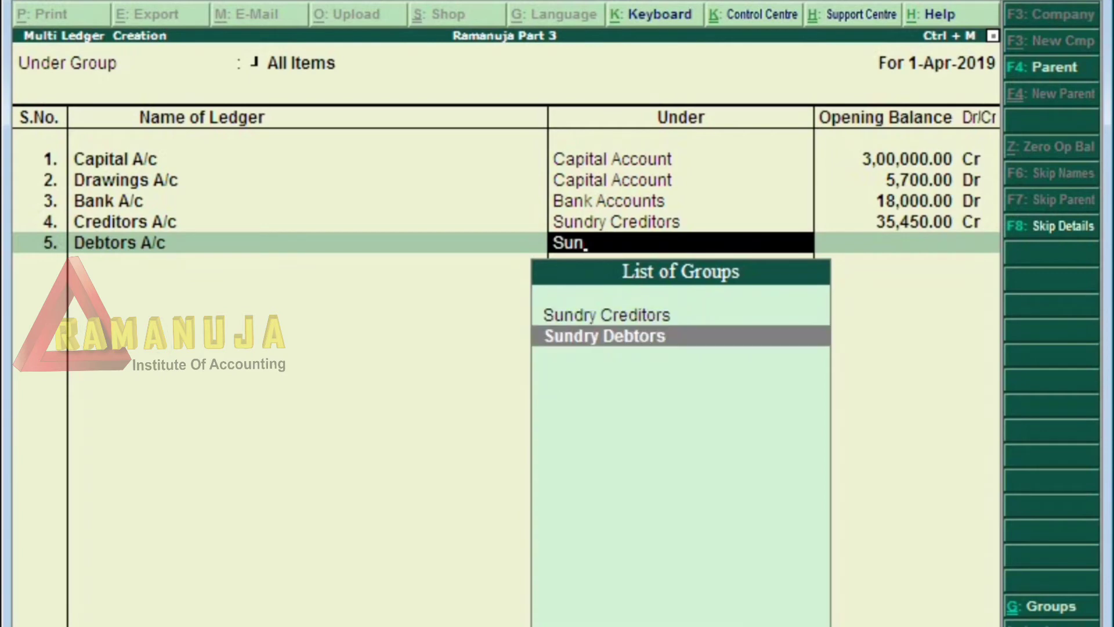
{"action": "key", "text": "Return"}
{"action": "type", "text": "35000"}
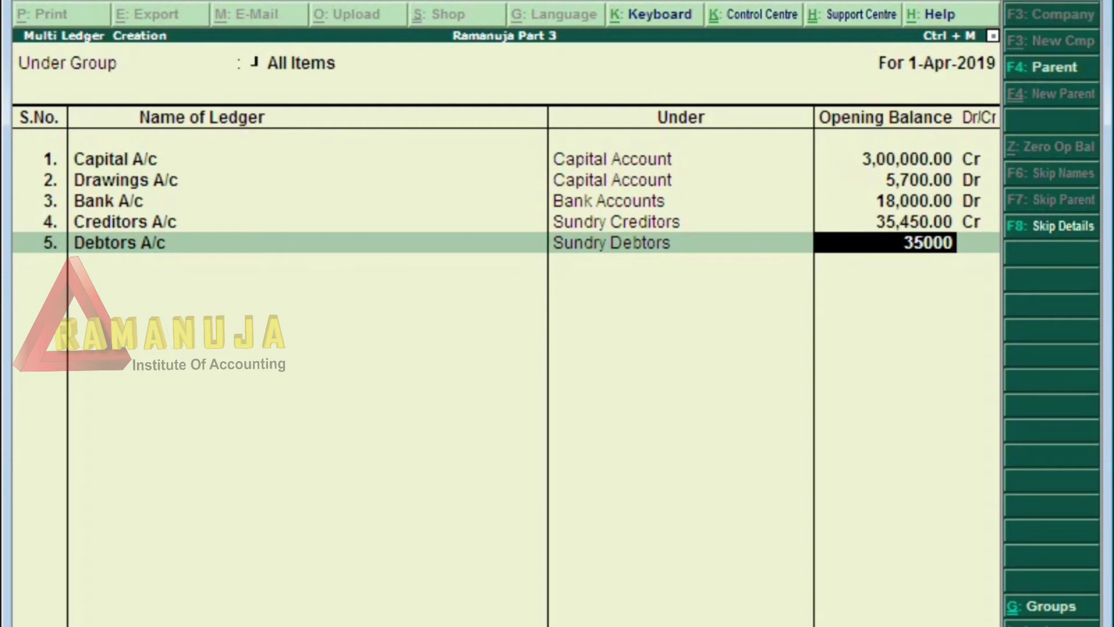
{"action": "key", "text": "Return"}
{"action": "key", "text": "Return"}
{"action": "key", "text": "Return"}
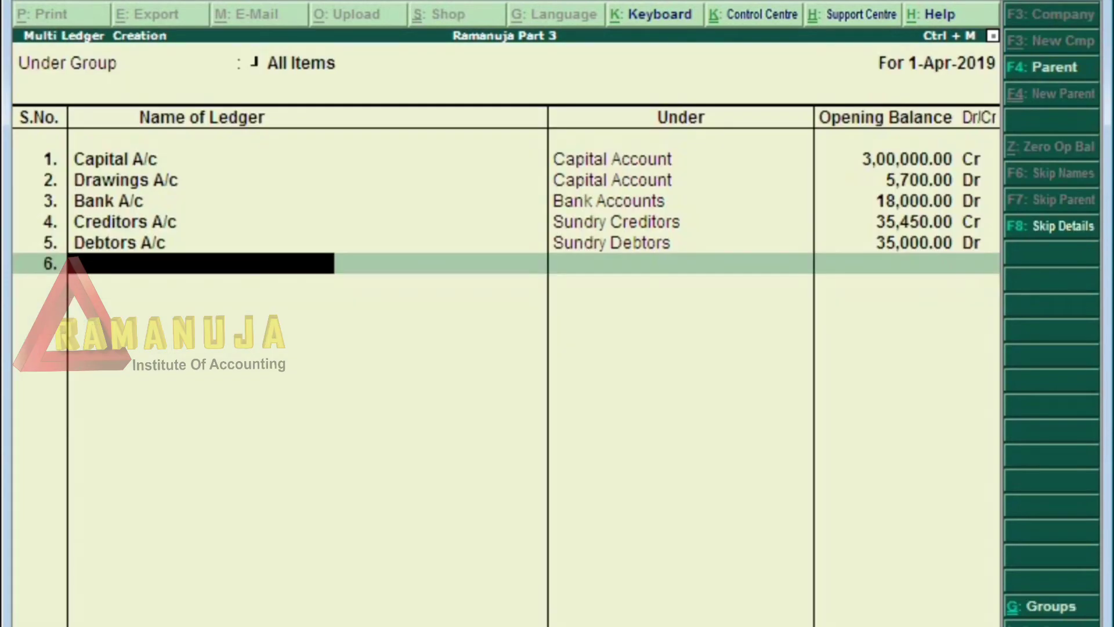
- Add the ledger Furniture A/c under Fixed Assets with an opening balance of 1,25,000 Dr
{"action": "type", "text": "Furniture"}
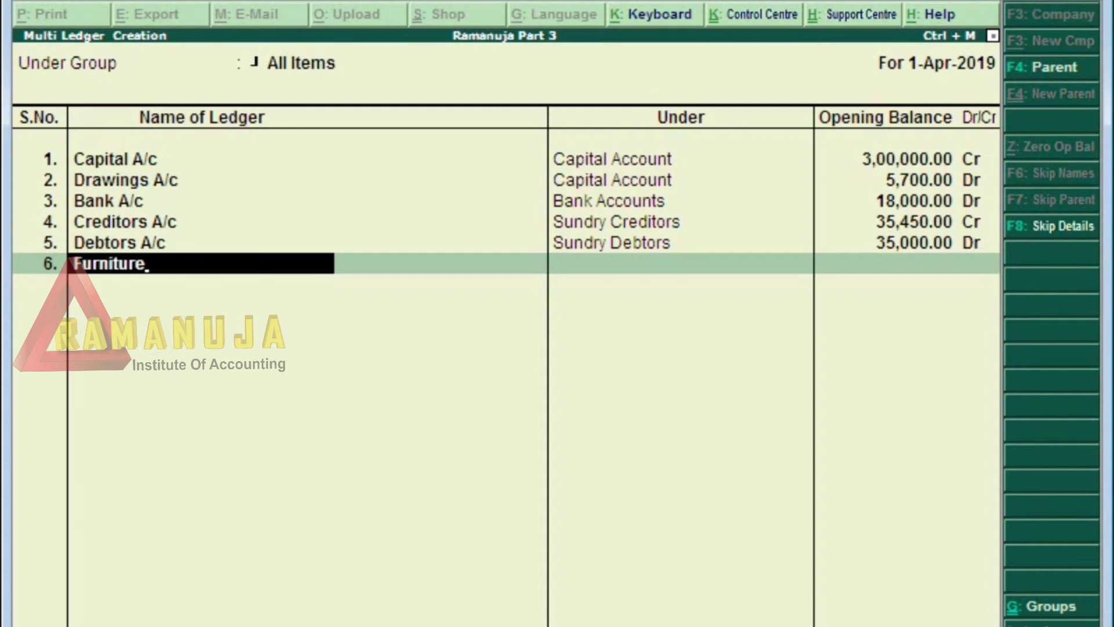
{"action": "type", "text": " A/c"}
{"action": "key", "text": "Return"}
{"action": "type", "text": "F"}
{"action": "key", "text": "Return"}
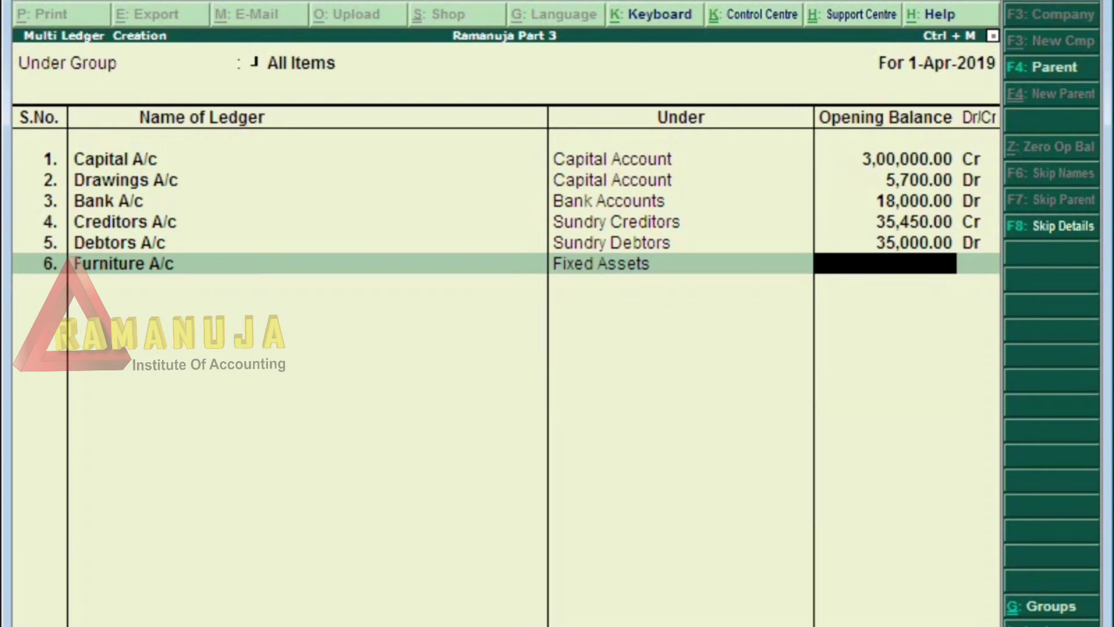
{"action": "type", "text": "1,25,000"}
{"action": "key", "text": "Return"}
{"action": "key", "text": "Return"}
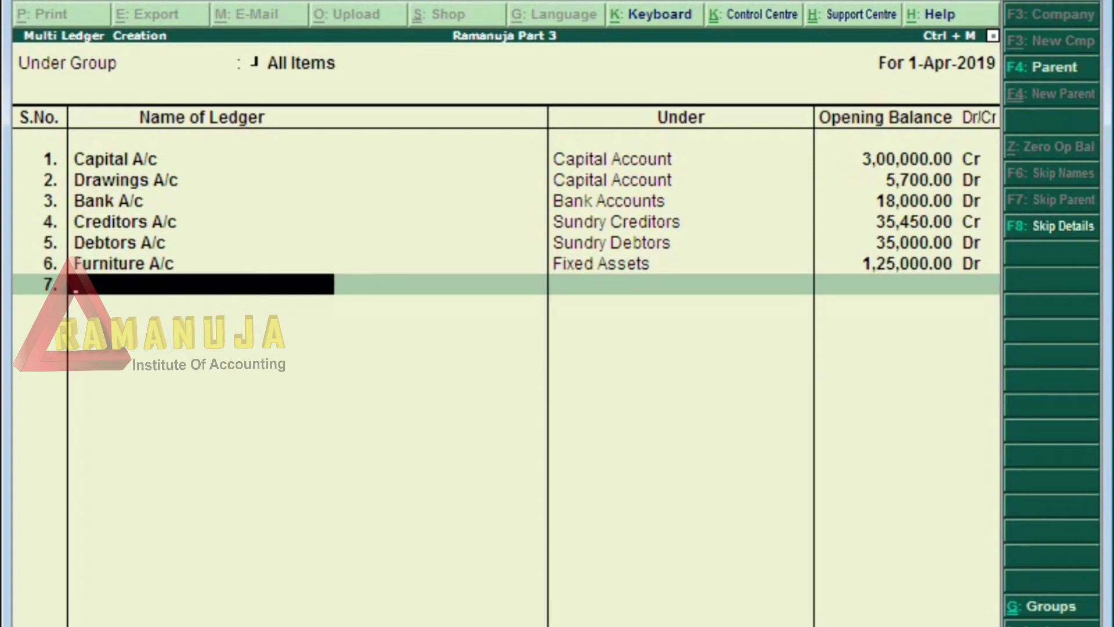
- Add the ledger Machinery A/c under Fixed Assets with an opening balance of 2,60,000 Dr
{"action": "type", "text": "Machiner"}
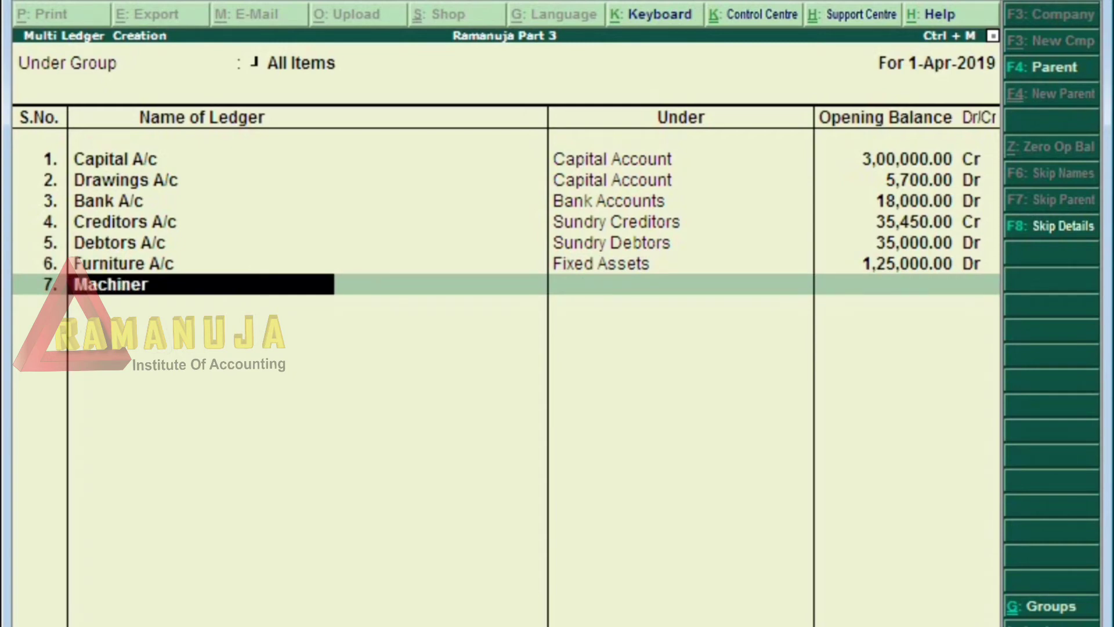
{"action": "type", "text": "y a/c"}
{"action": "key", "text": "Return"}
{"action": "type", "text": "F"}
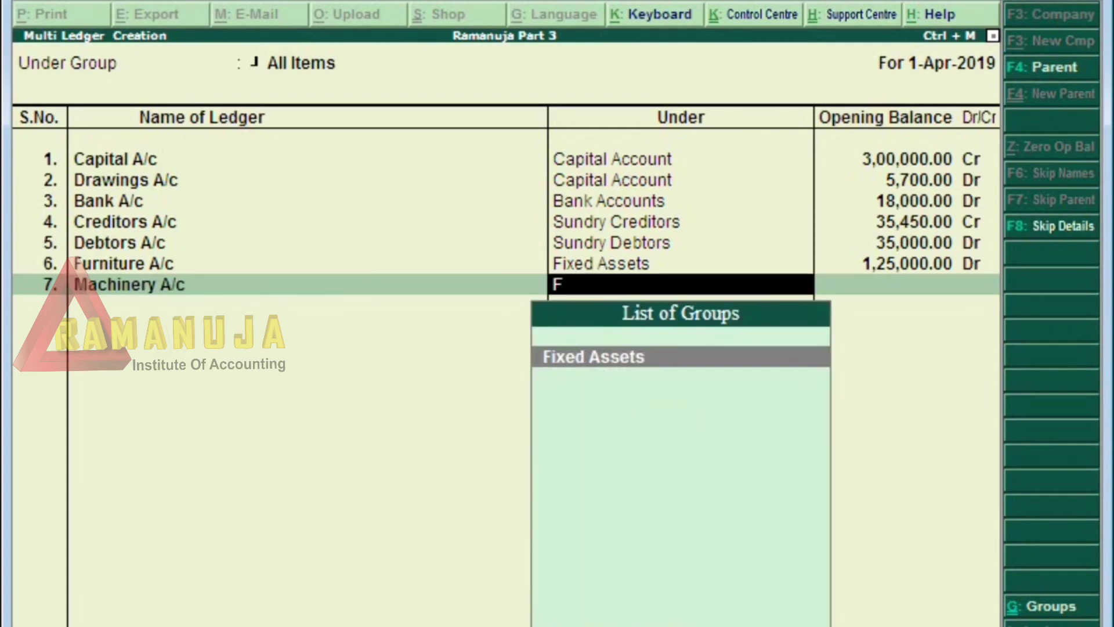
{"action": "key", "text": "Return"}
{"action": "type", "text": "2,60"}
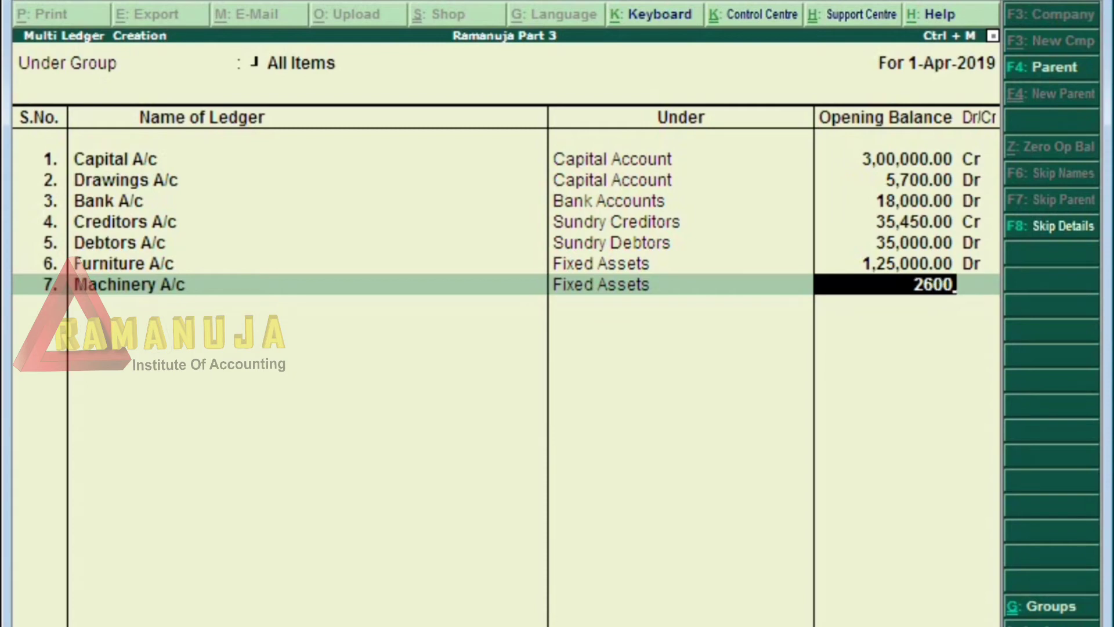
{"action": "type", "text": ",000"}
{"action": "key", "text": "Return"}
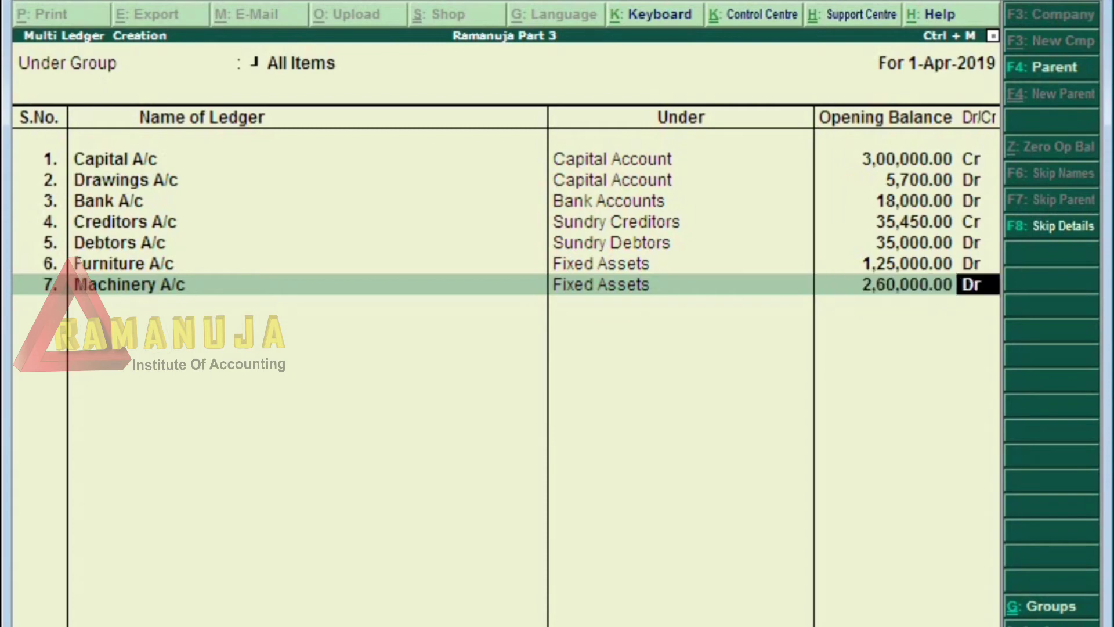
{"action": "key", "text": "Return"}
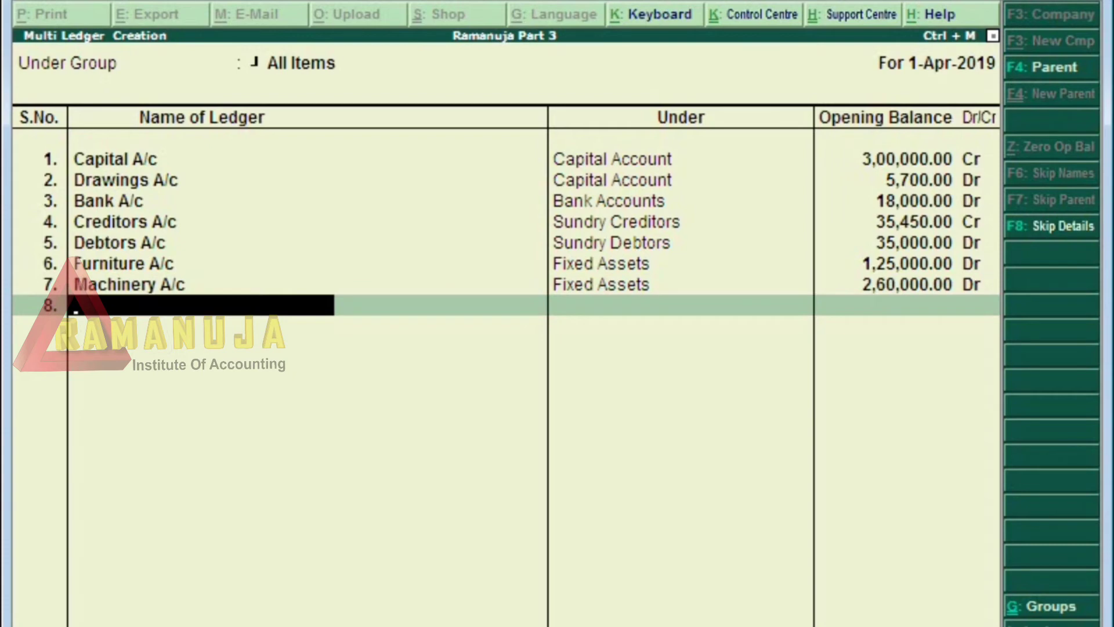
- Add the ledger Purchase A/c under Purchase Accounts with an opening balance of 28,000 Dr
{"action": "type", "text": "Purchase A/c"}
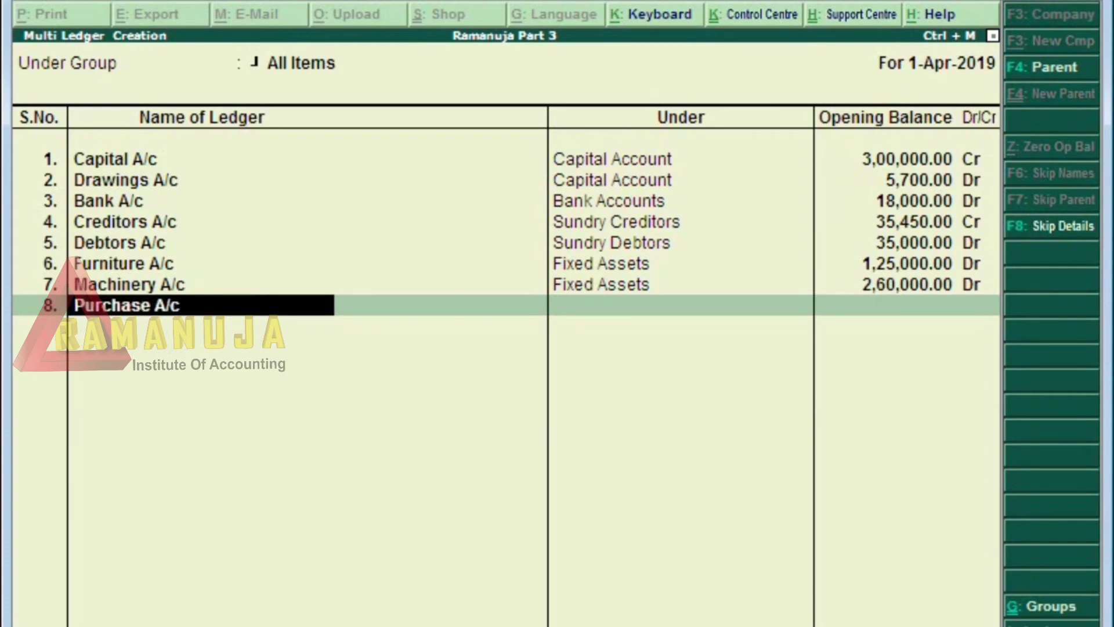
{"action": "key", "text": "Return"}
{"action": "type", "text": "Pu"}
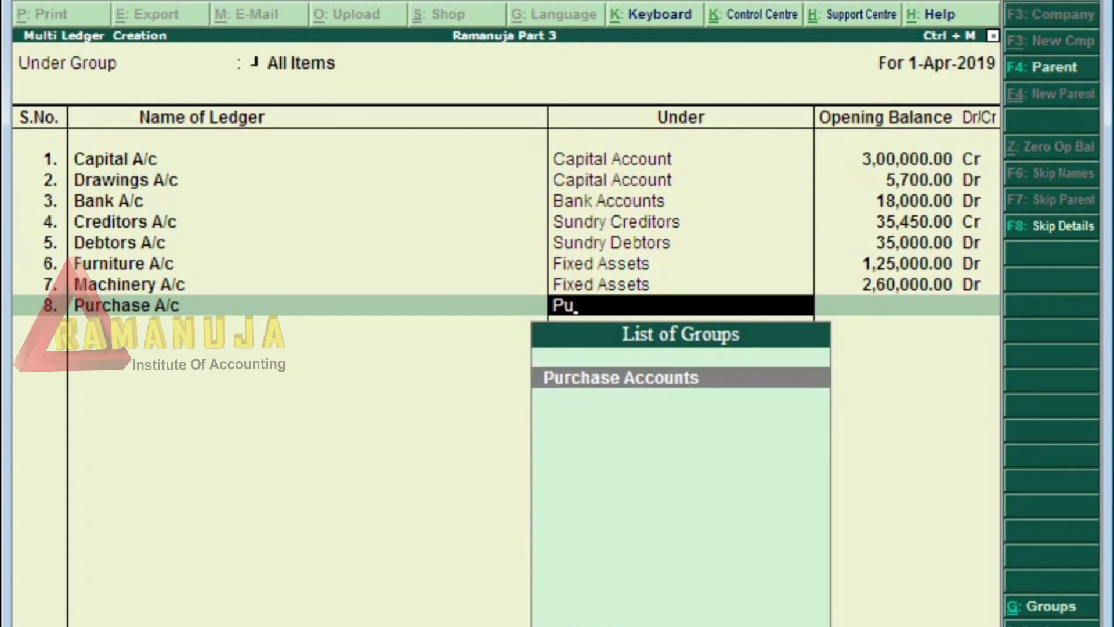
{"action": "key", "text": "Return"}
{"action": "type", "text": "28,000"}
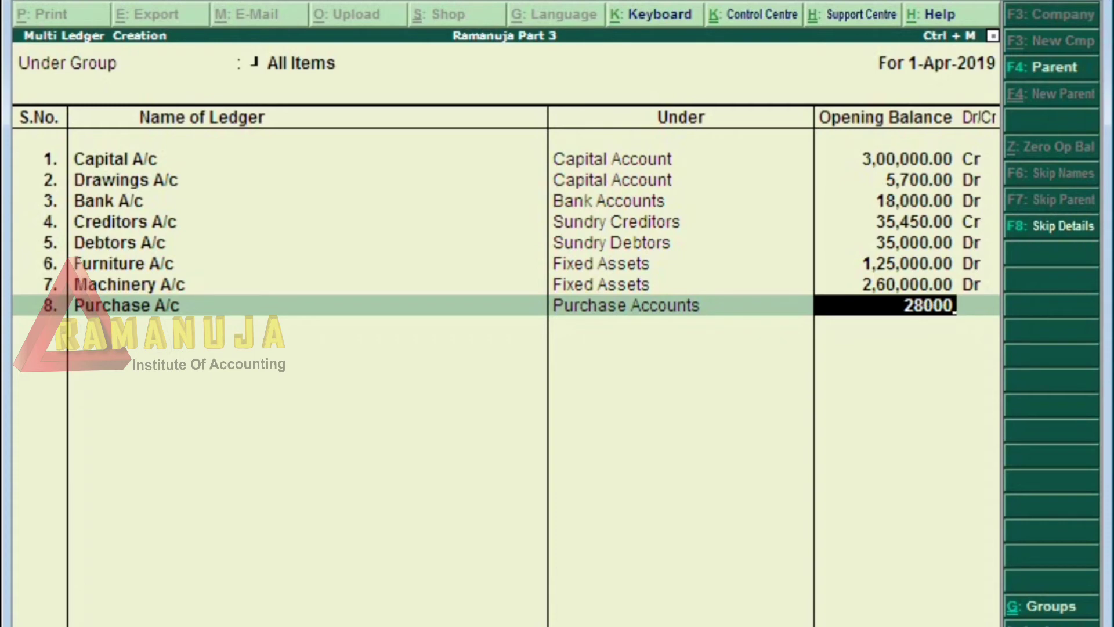
{"action": "key", "text": "Return"}
{"action": "key", "text": "Return"}
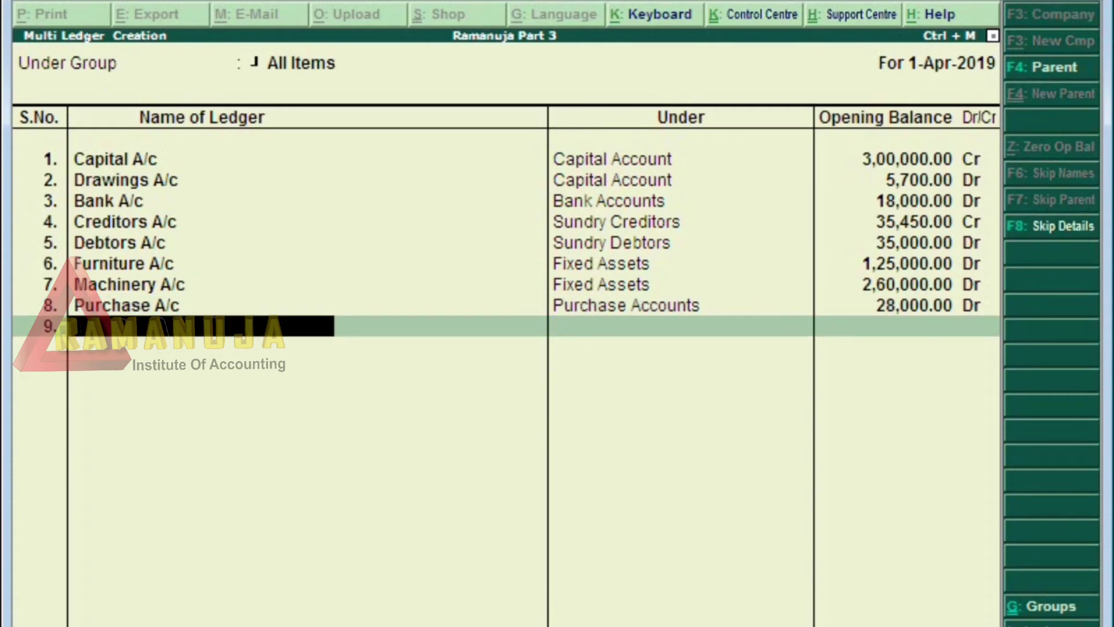
- Add the ledger Purchase Return A/c under Purchase Accounts with an opening balance of 1,200 Cr
{"action": "type", "text": "Purchase R"}
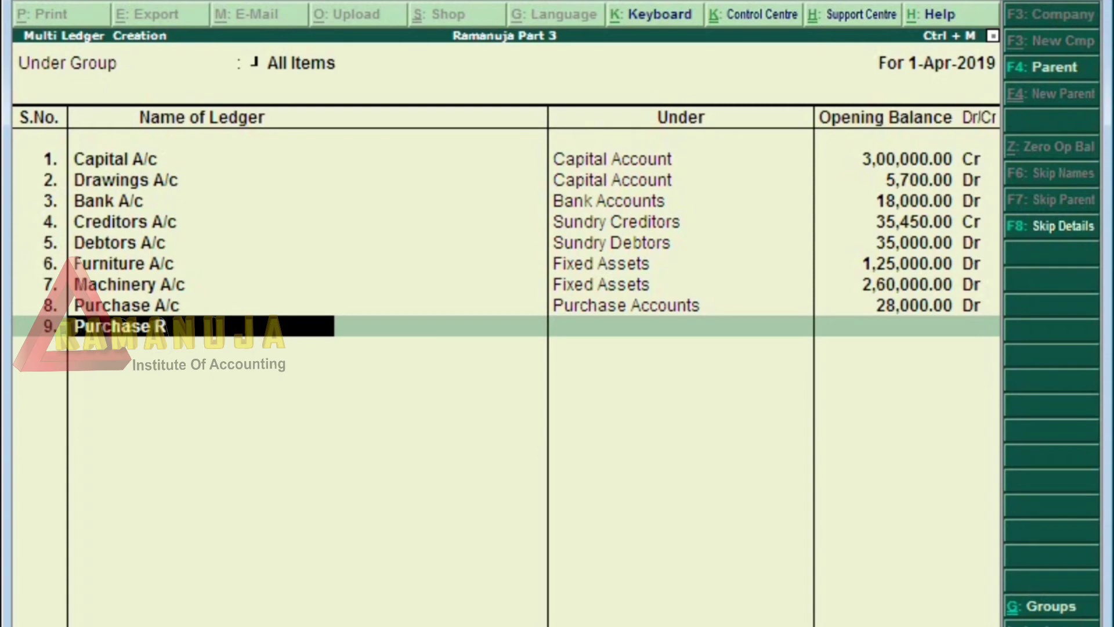
{"action": "type", "text": "eturn a/"}
{"action": "type", "text": "c"}
{"action": "key", "text": "Return"}
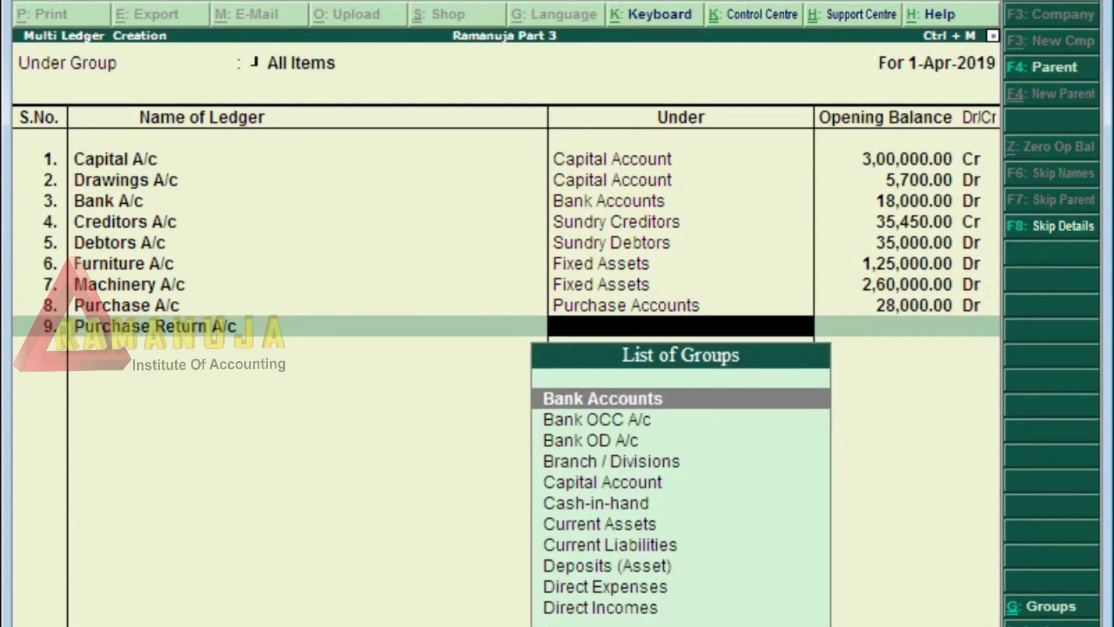
{"action": "type", "text": "Pur"}
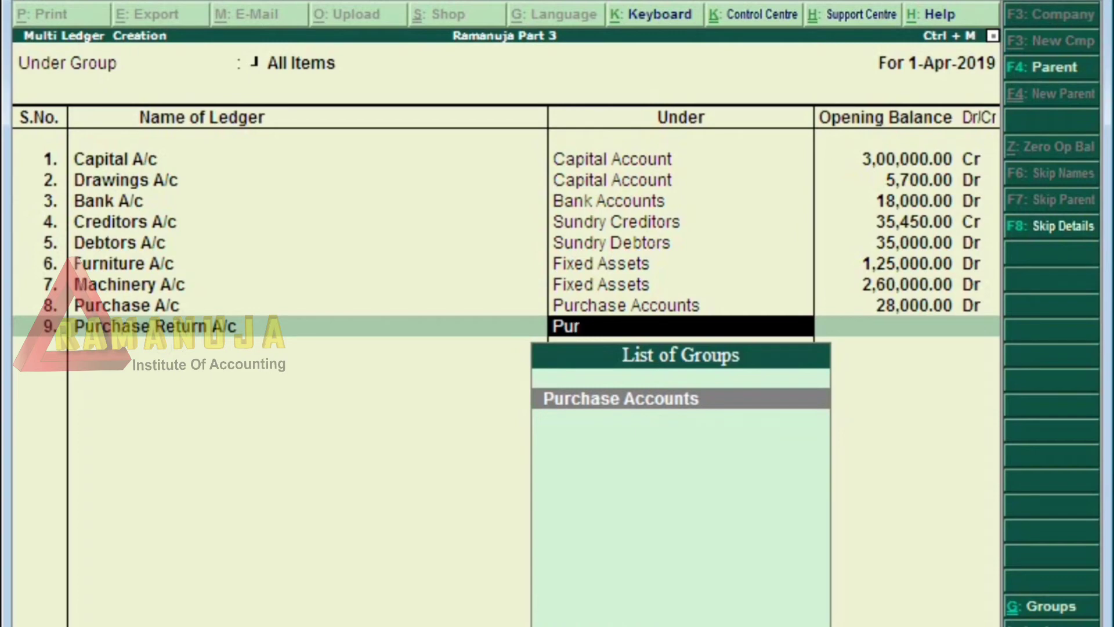
{"action": "key", "text": "Return"}
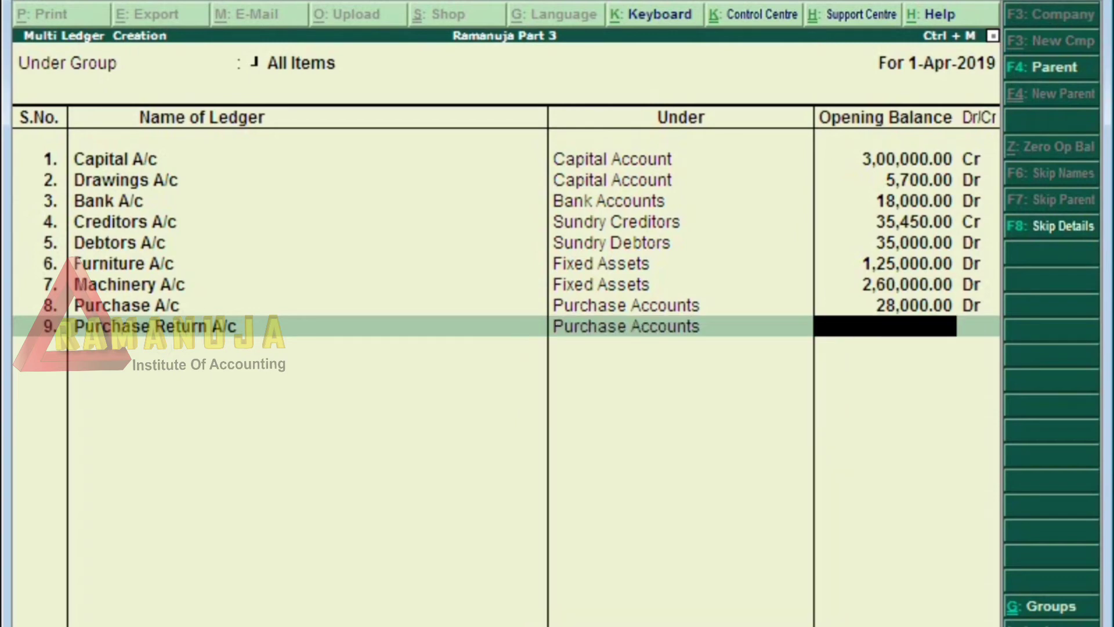
{"action": "type", "text": "1200"}
{"action": "key", "text": "Return"}
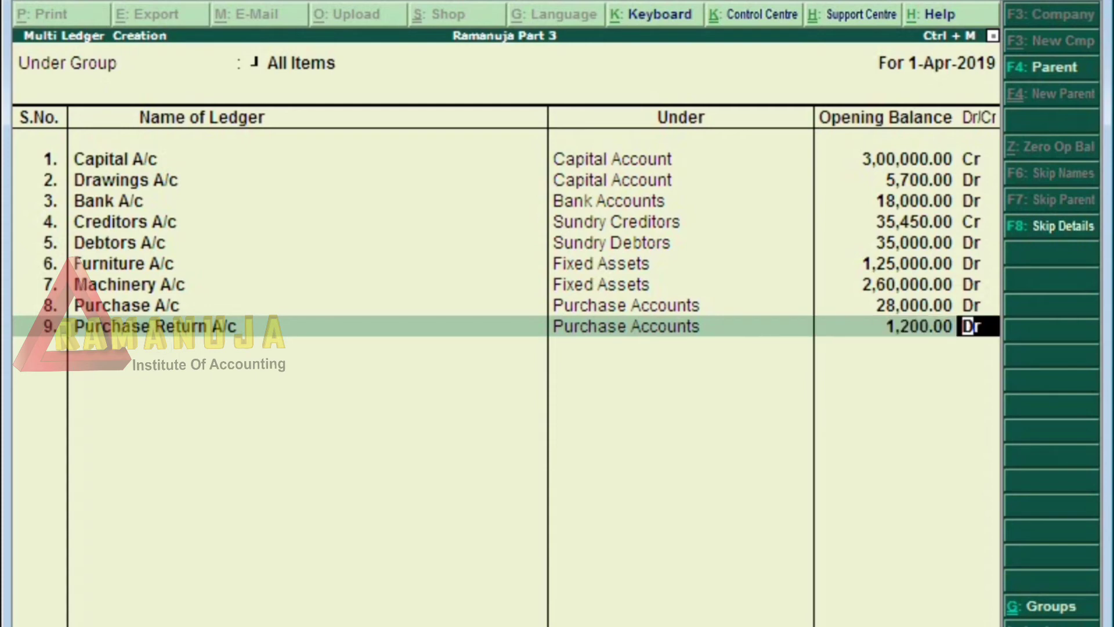
{"action": "type", "text": "c"}
{"action": "key", "text": "Return"}
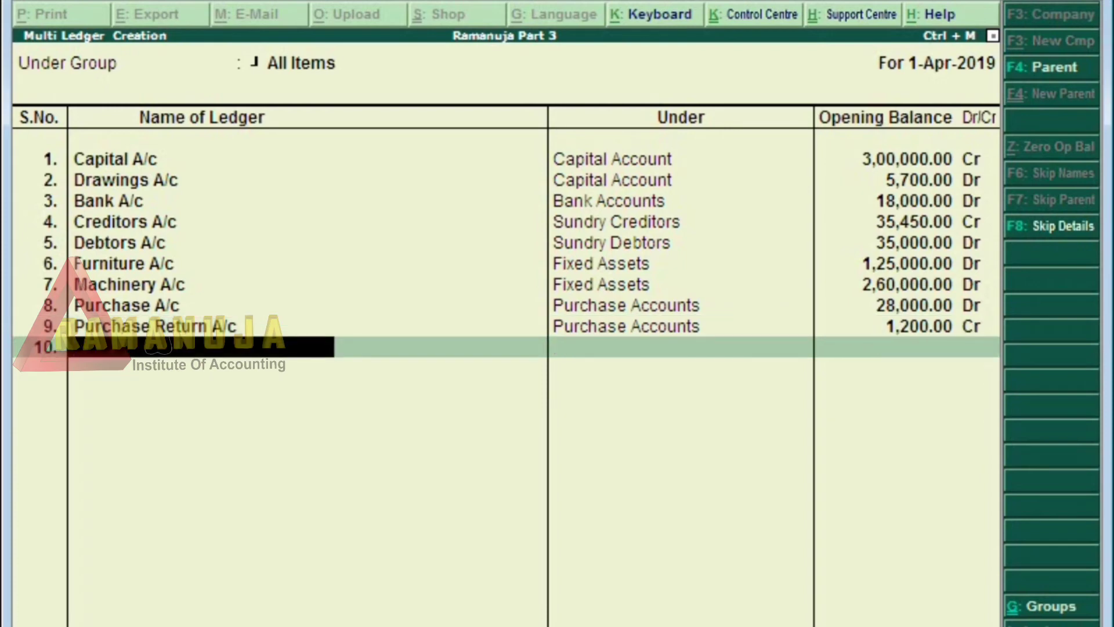
- Add the ledger Sales under Sales Accounts with an opening balance of 1,45,000 Cr
{"action": "type", "text": "Sales"}
{"action": "key", "text": "Return"}
{"action": "type", "text": "Sa"}
{"action": "key", "text": "Return"}
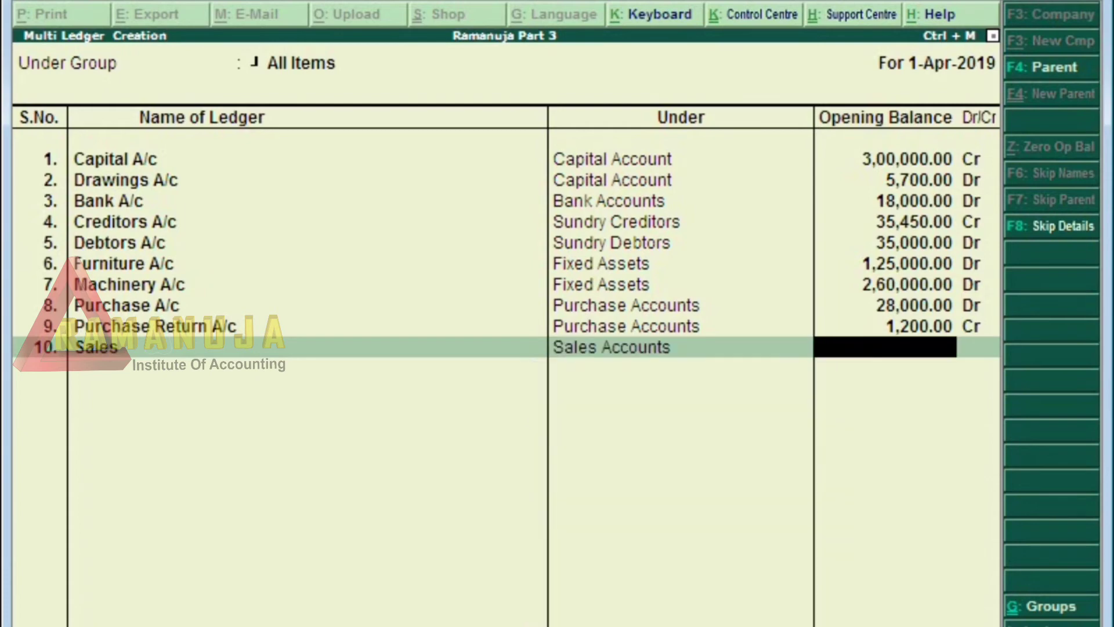
{"action": "type", "text": "1,"}
{"action": "type", "text": "45,000"}
{"action": "key", "text": "Return"}
{"action": "key", "text": "Return"}
- Add the ledger Sales Return A/c under Sales Accounts with an opening balance of 3,200 Dr
{"action": "type", "text": "Sa"}
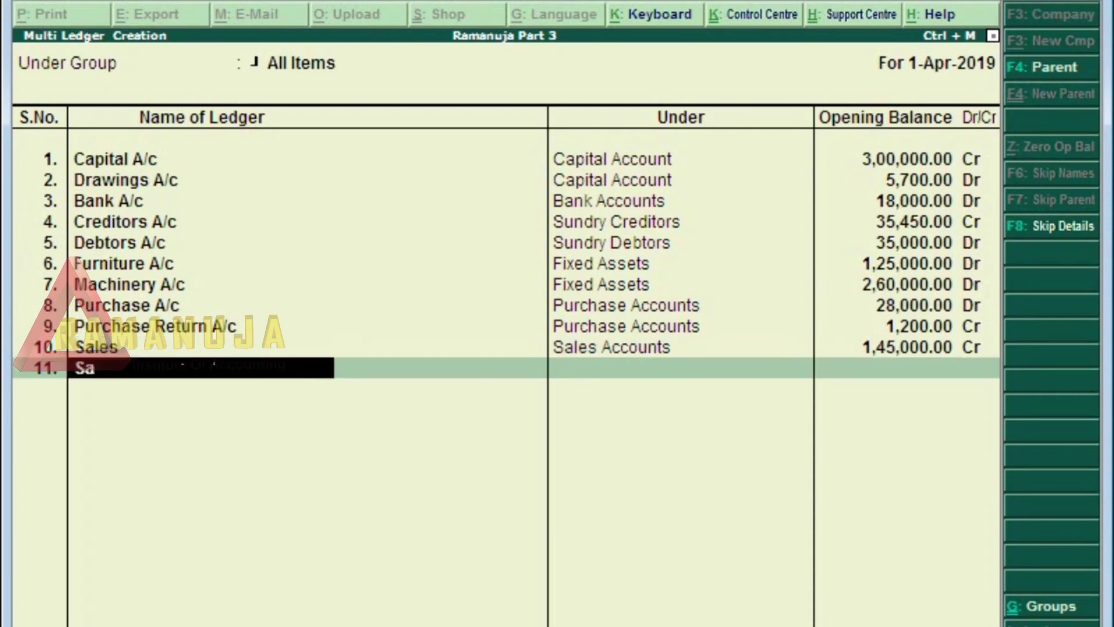
{"action": "type", "text": "les Retu"}
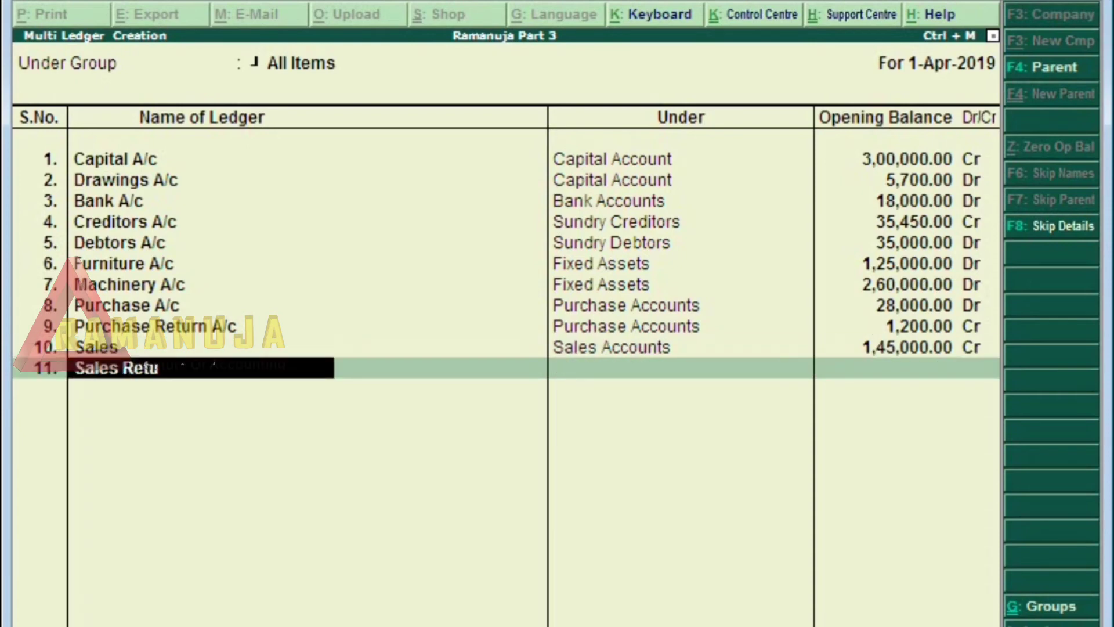
{"action": "type", "text": "rn a/c"}
{"action": "key", "text": "Return"}
{"action": "type", "text": "Sa"}
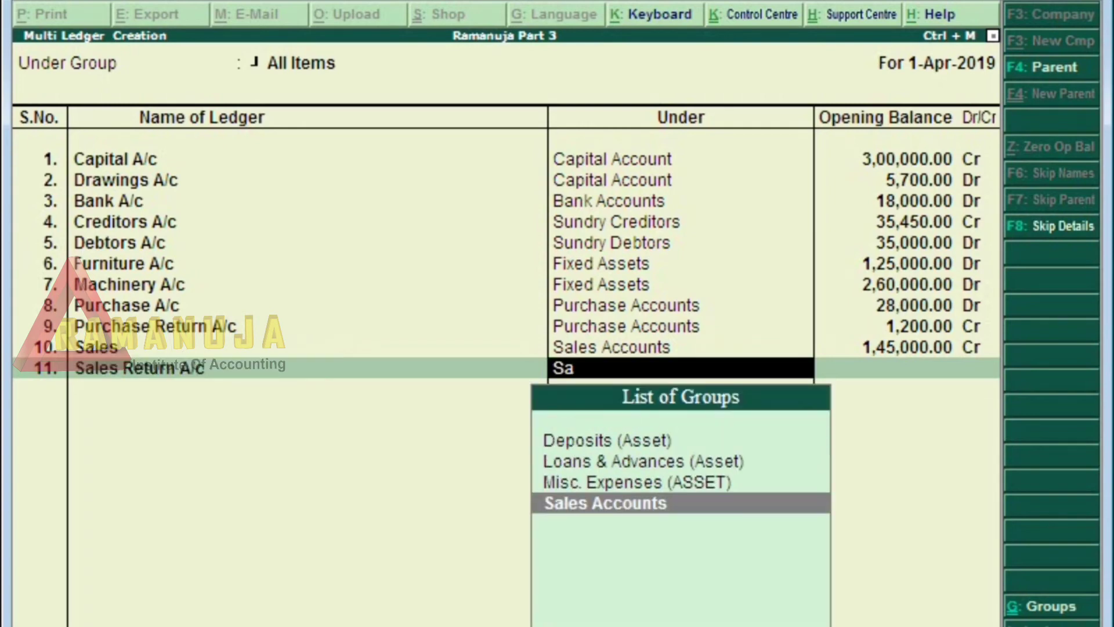
{"action": "type", "text": "l"}
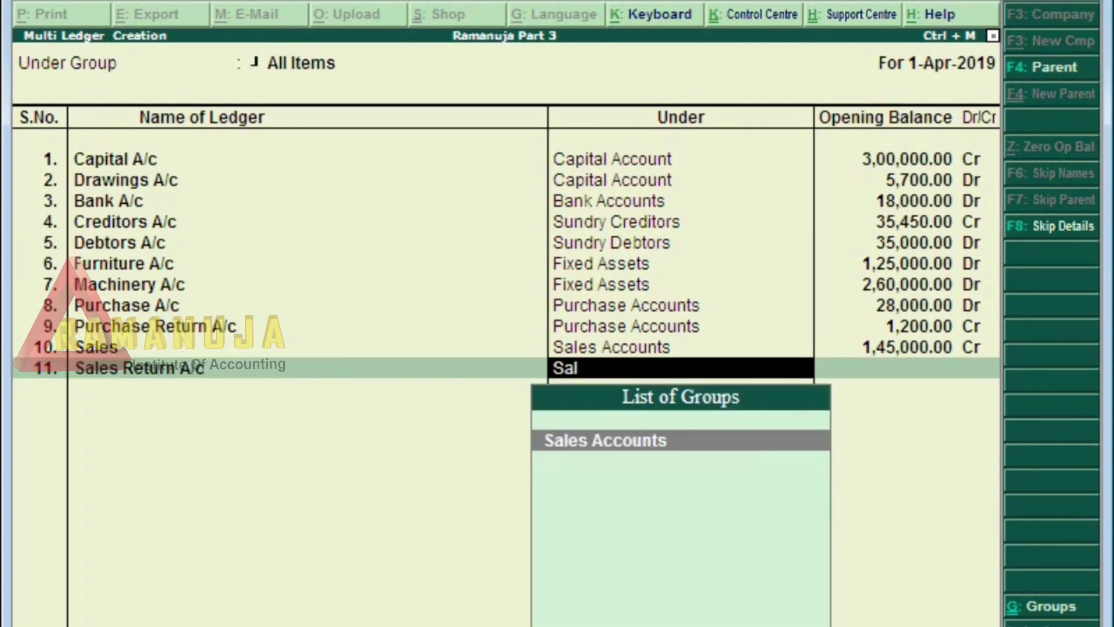
{"action": "key", "text": "Return"}
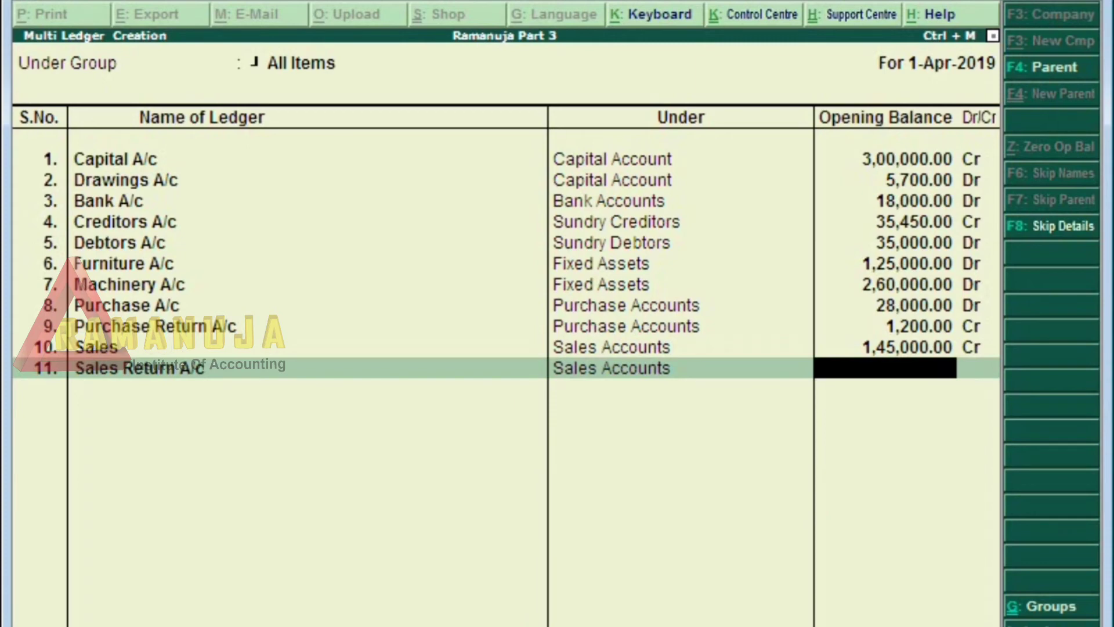
{"action": "type", "text": "3200"}
{"action": "key", "text": "Return"}
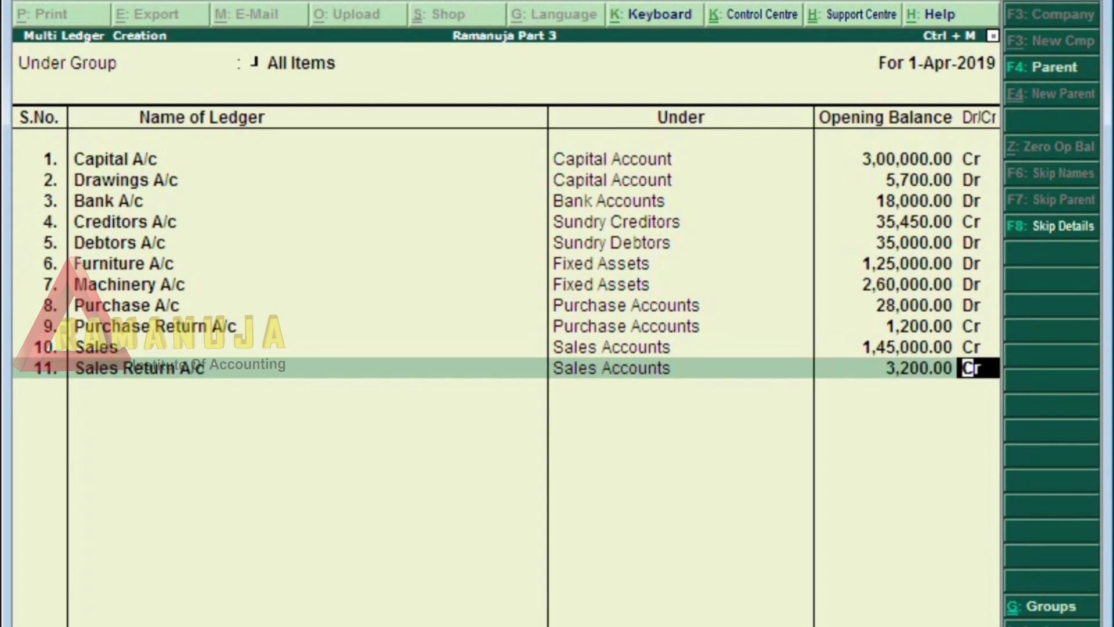
{"action": "type", "text": "d"}
{"action": "key", "text": "Return"}
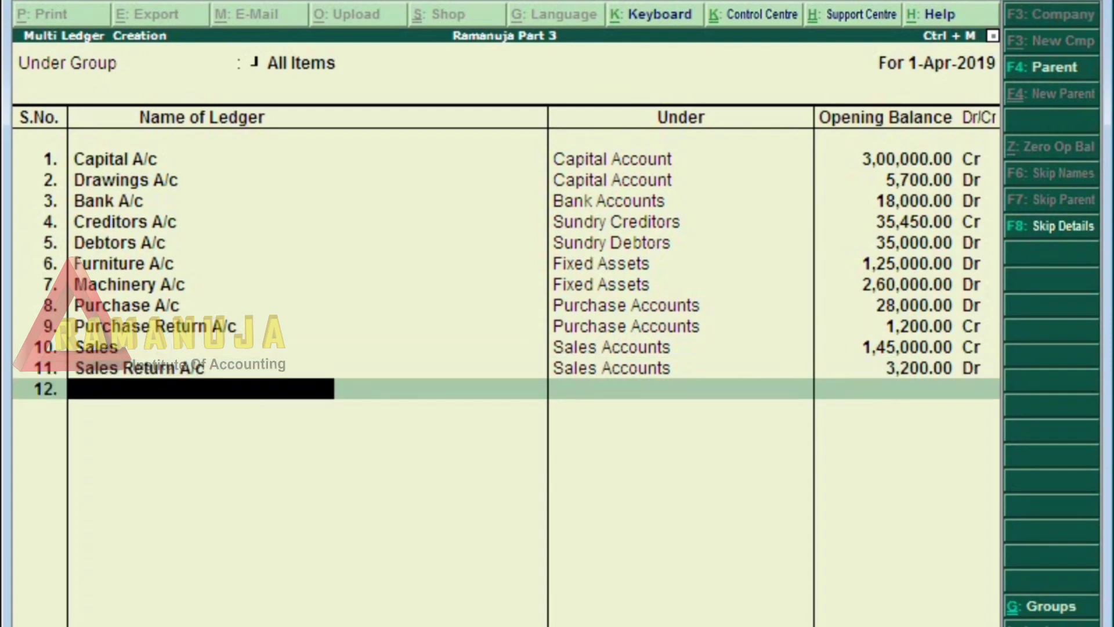
- Add the ledger Salary A/c under Indirect Expenses with an opening balance of 4,800 Dr
{"action": "type", "text": "Salary a/c"}
{"action": "key", "text": "Return"}
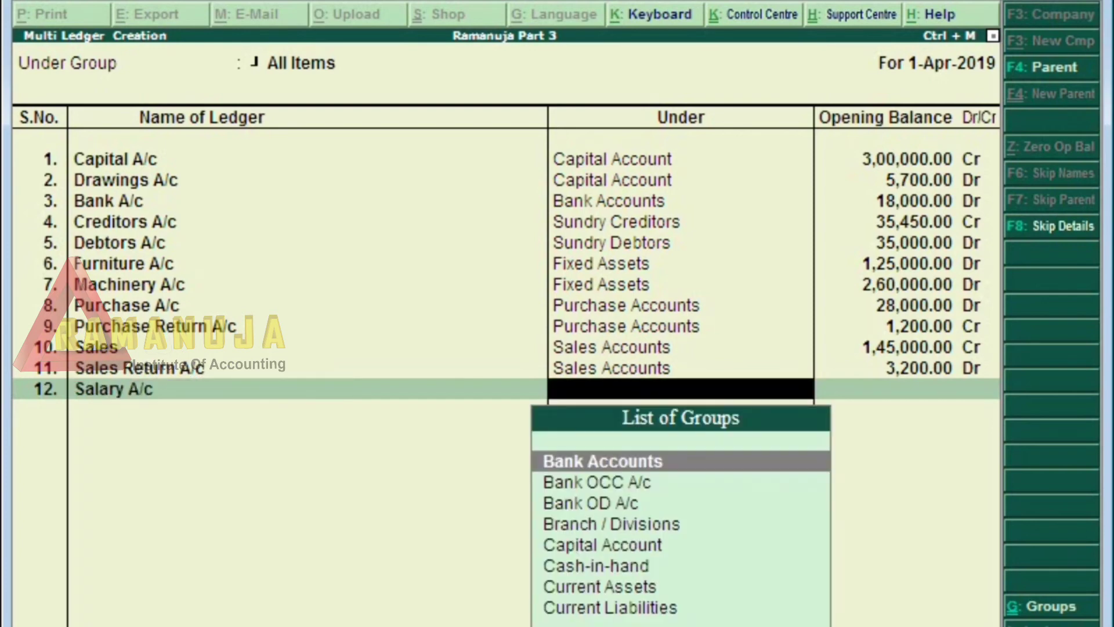
{"action": "type", "text": "Ind"}
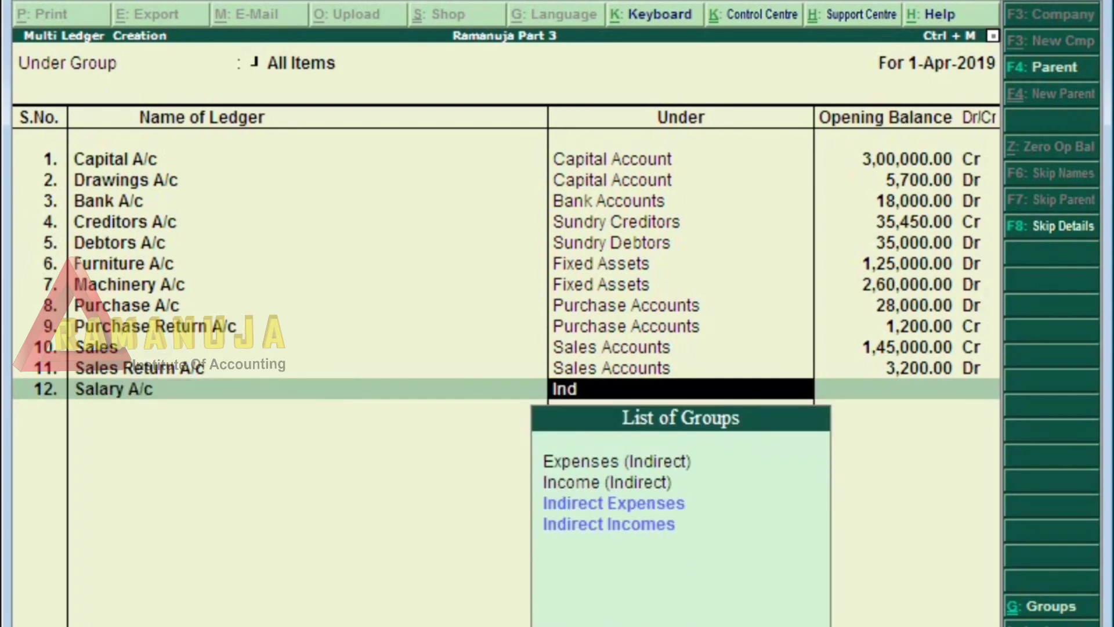
{"action": "key", "text": "Return"}
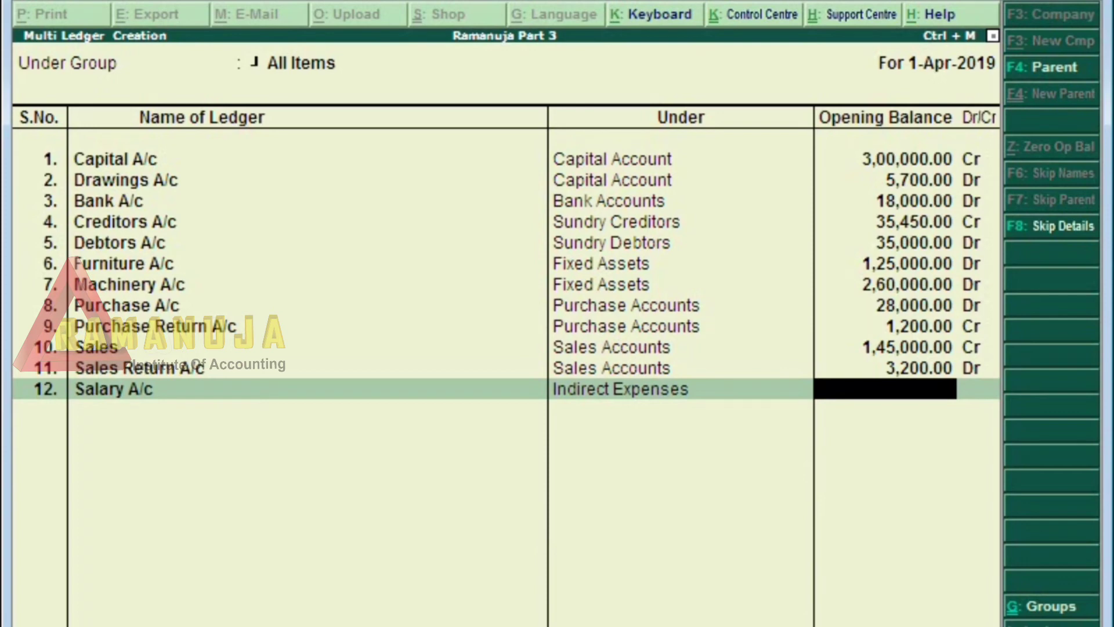
{"action": "type", "text": "4800"}
{"action": "key", "text": "Return"}
{"action": "key", "text": "Return"}
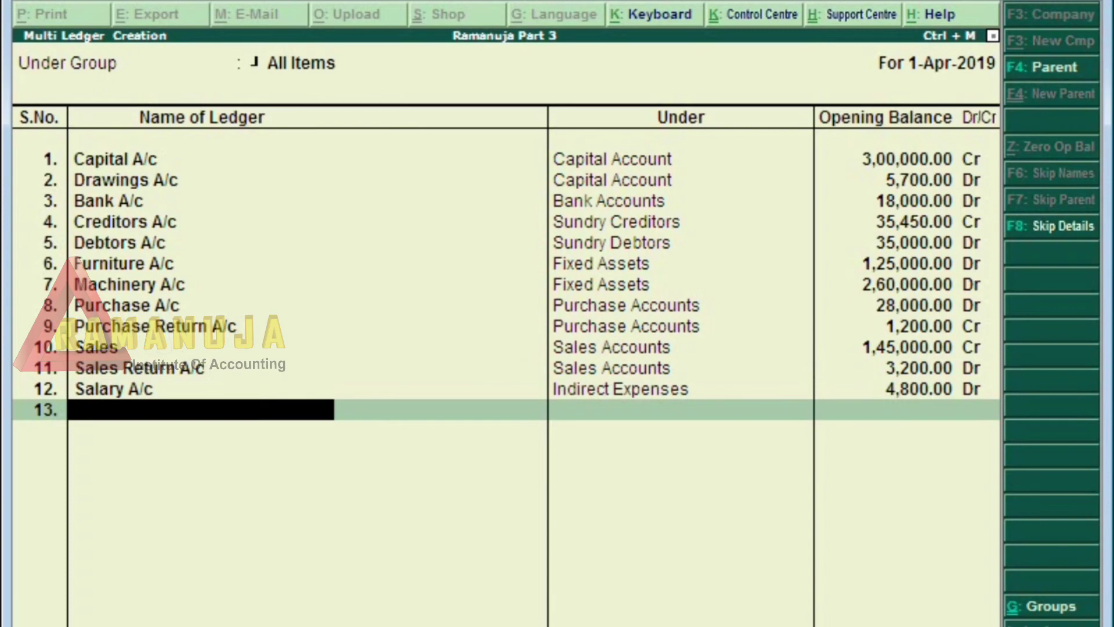
- Add the ledger Discount A/c under Indirect Incomes with an opening balance of 500 Cr
{"action": "type", "text": "Discount"}
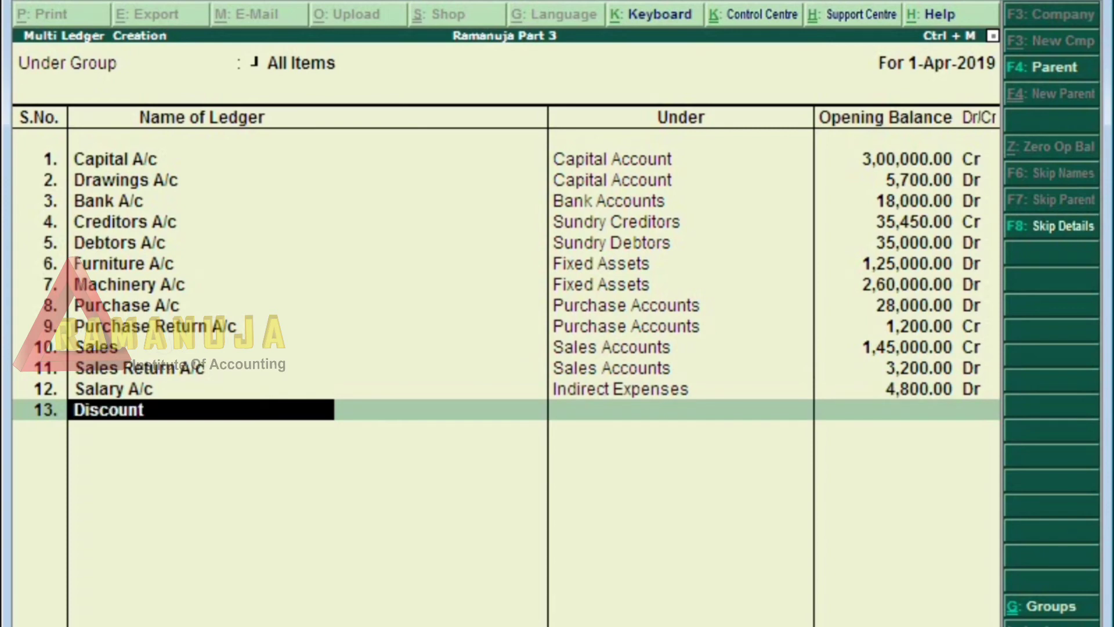
{"action": "type", "text": " a/c"}
{"action": "key", "text": "Return"}
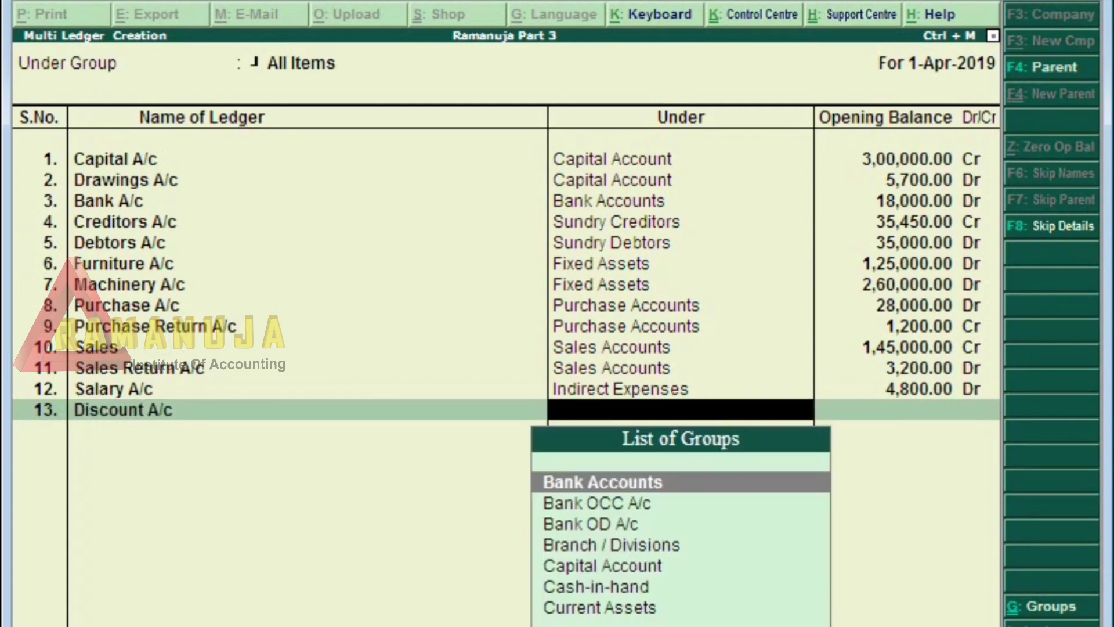
{"action": "type", "text": "I"}
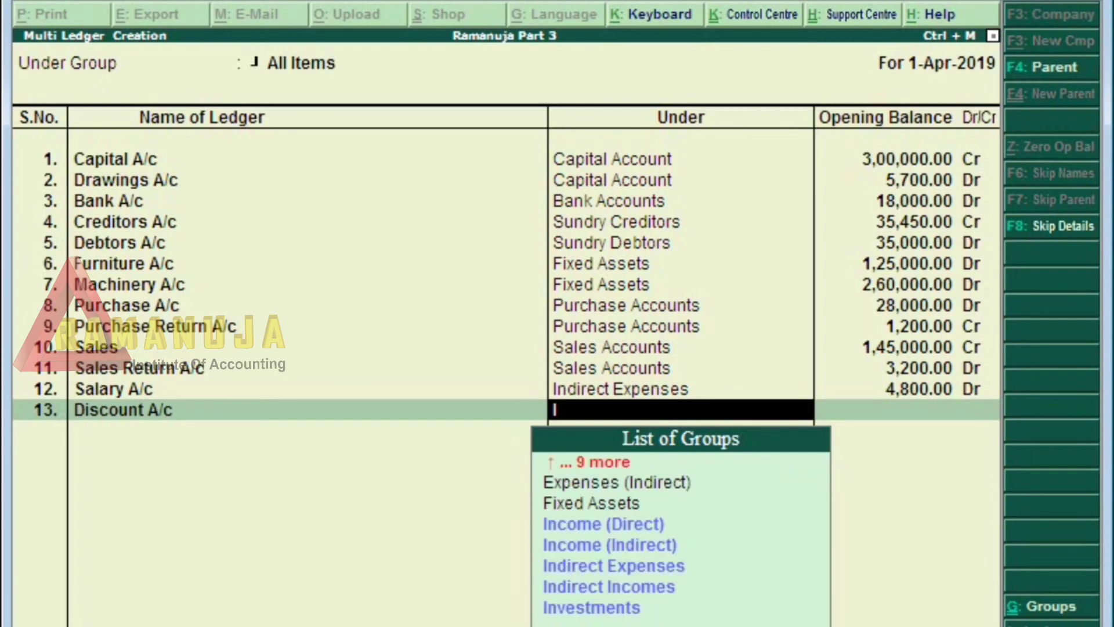
{"action": "key", "text": "Down"}
{"action": "key", "text": "Down"}
{"action": "key", "text": "Down"}
{"action": "key", "text": "Down"}
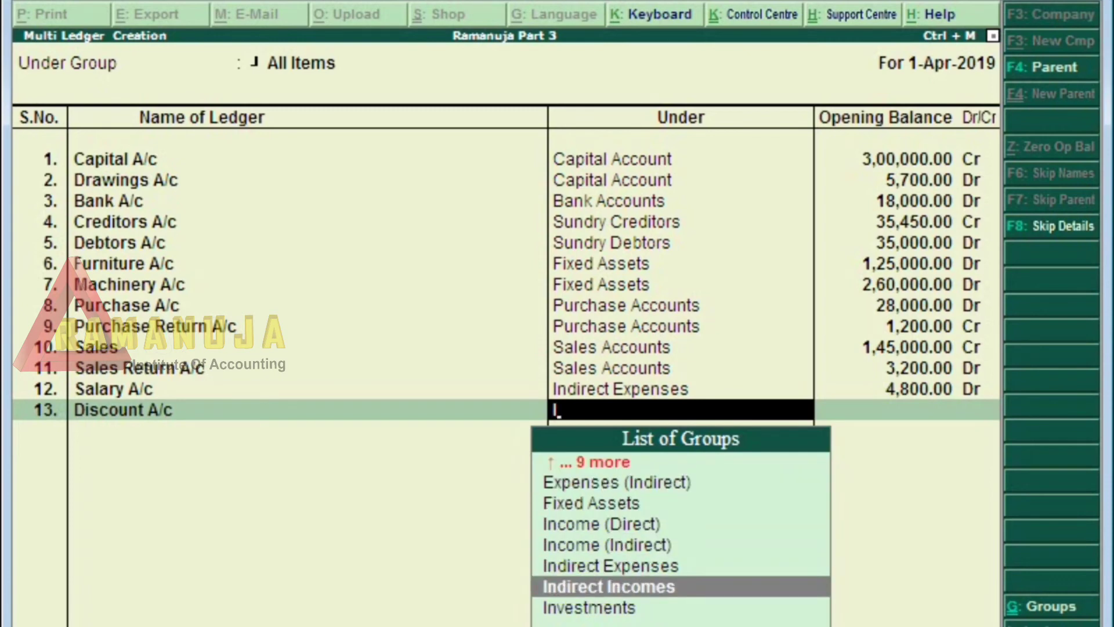
{"action": "key", "text": "Return"}
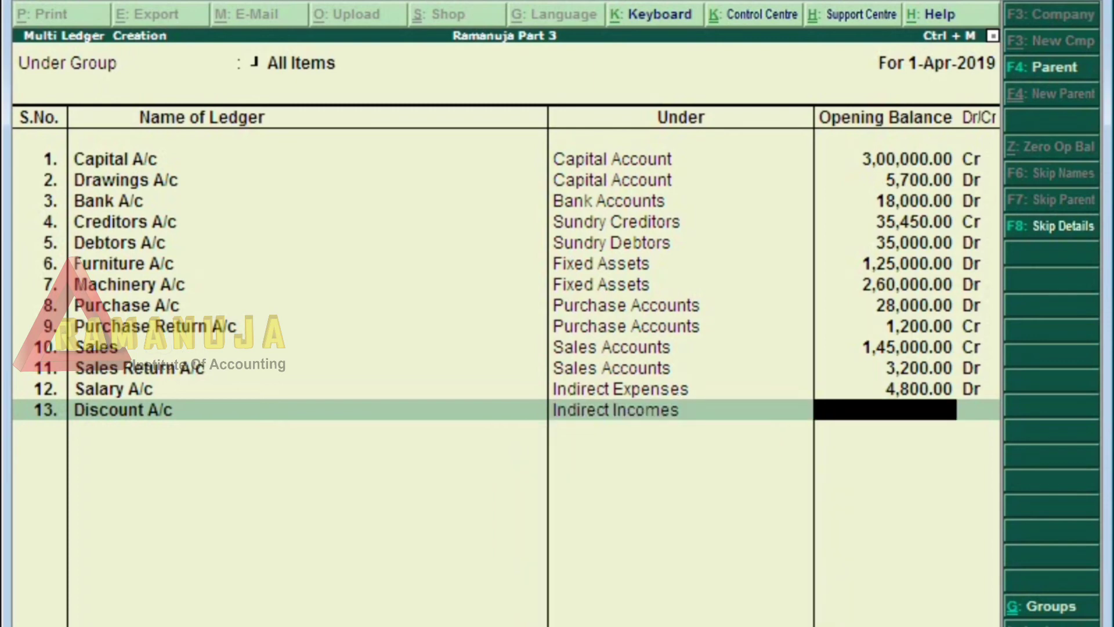
{"action": "type", "text": "500"}
{"action": "key", "text": "Return"}
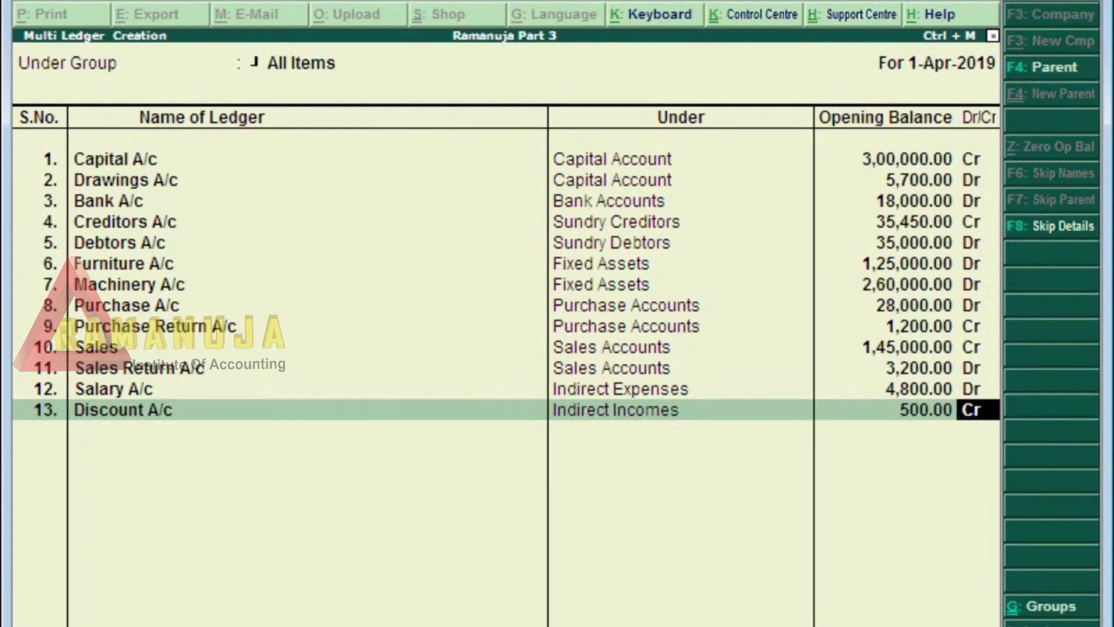
{"action": "key", "text": "Return"}
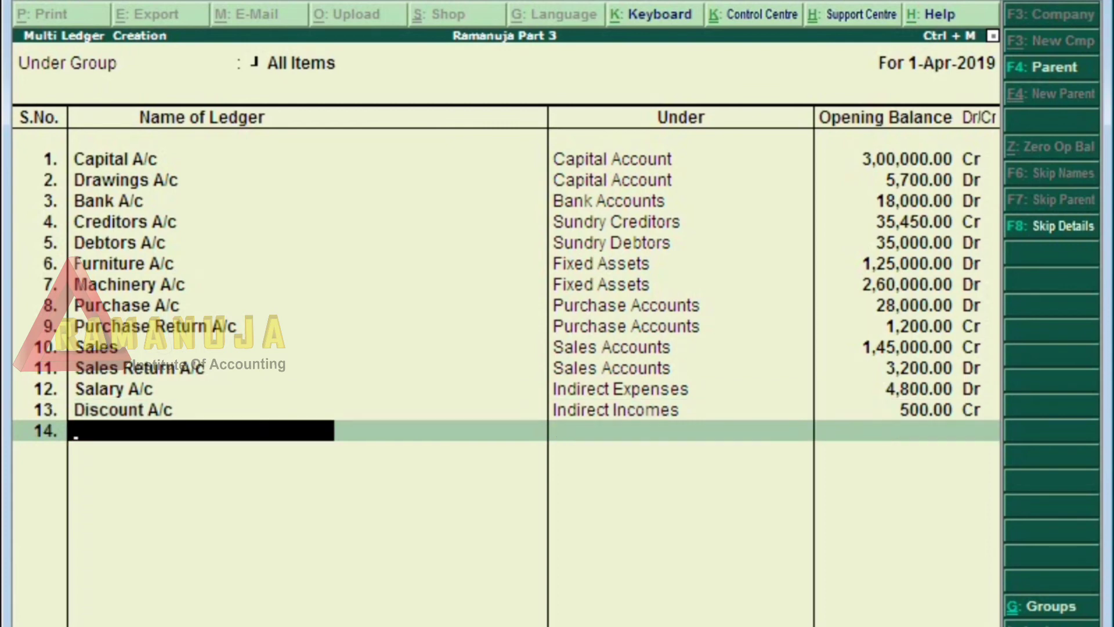
- Add the ledger Freight A/c under Direct Expenses with an opening balance of 700 Dr and save the ledger list
{"action": "type", "text": "Freight a/c"}
{"action": "key", "text": "Return"}
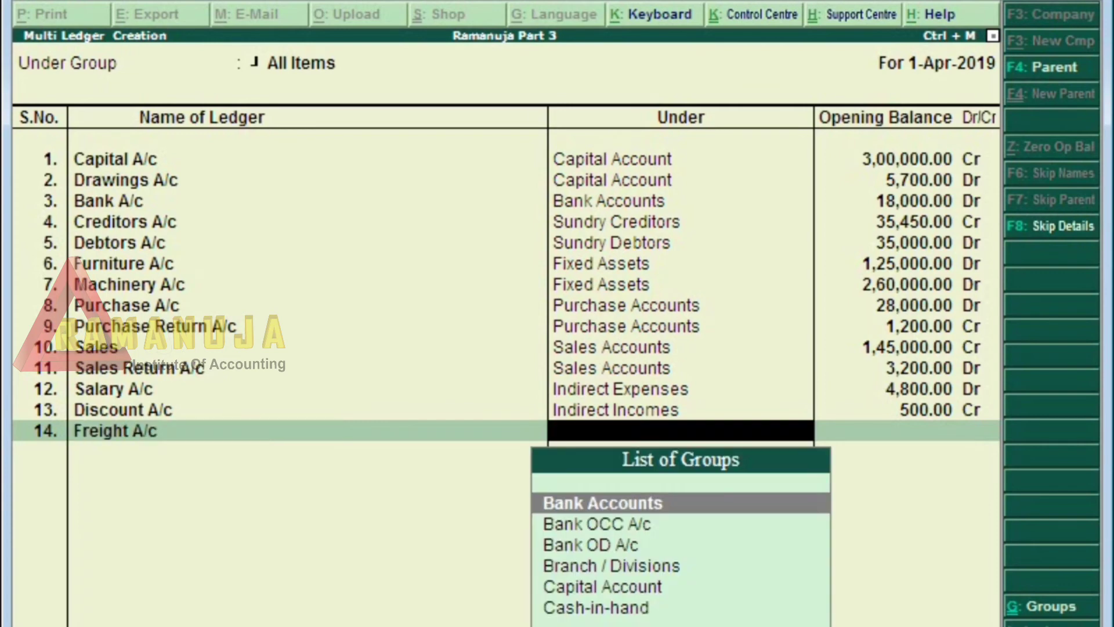
{"action": "type", "text": "D"}
{"action": "key", "text": "Down"}
{"action": "key", "text": "Return"}
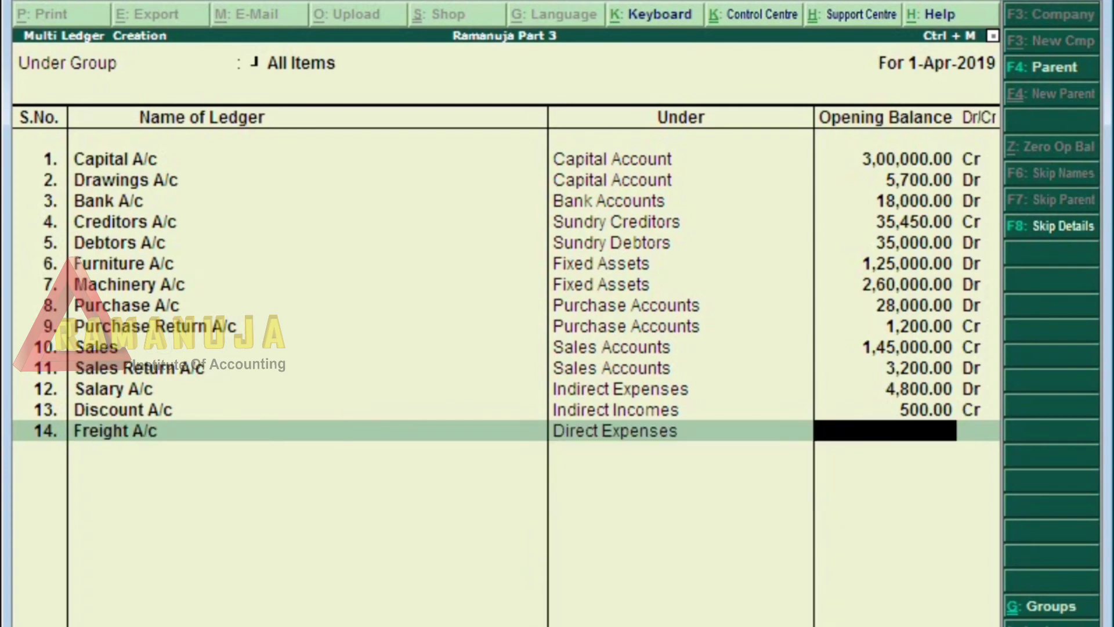
{"action": "type", "text": "700"}
{"action": "key", "text": "Return"}
{"action": "key", "text": "Return"}
{"action": "key", "text": "Return"}
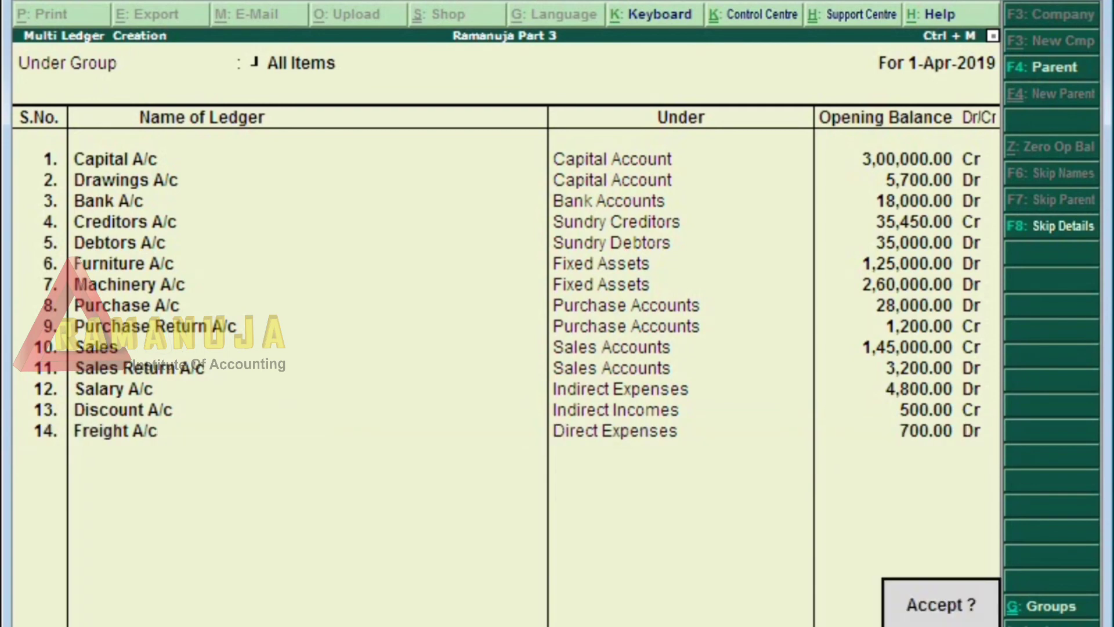
{"action": "key", "text": "Return"}
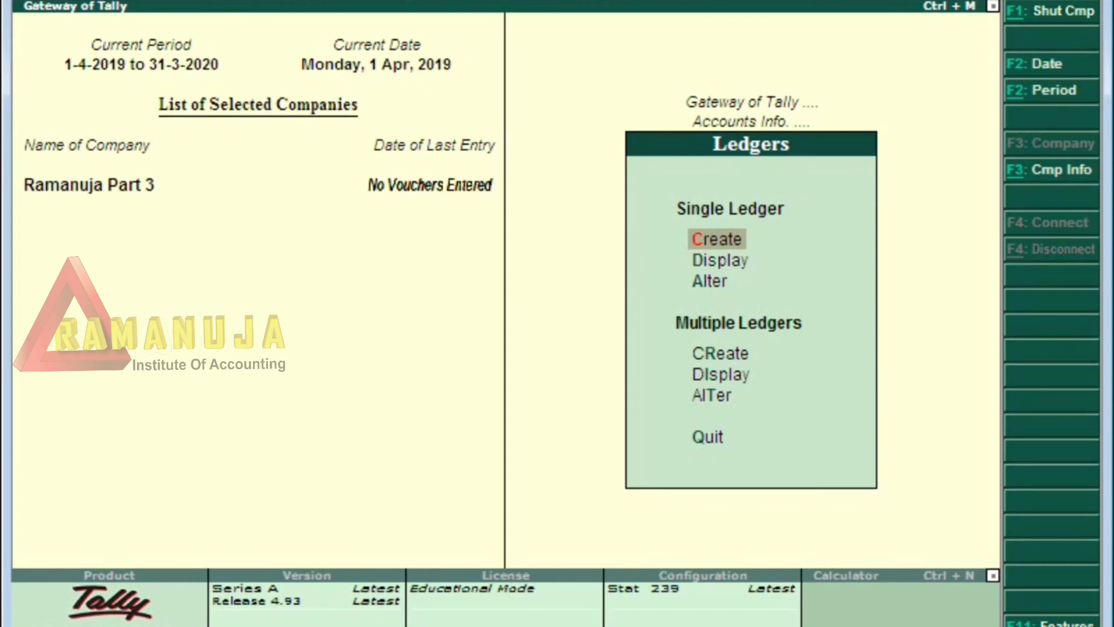
- Alter the Cash ledger to an opening balance of 1,750 Dr, save it and return to the Gateway of Tally
{"action": "key", "text": "Down"}
{"action": "key", "text": "Down"}
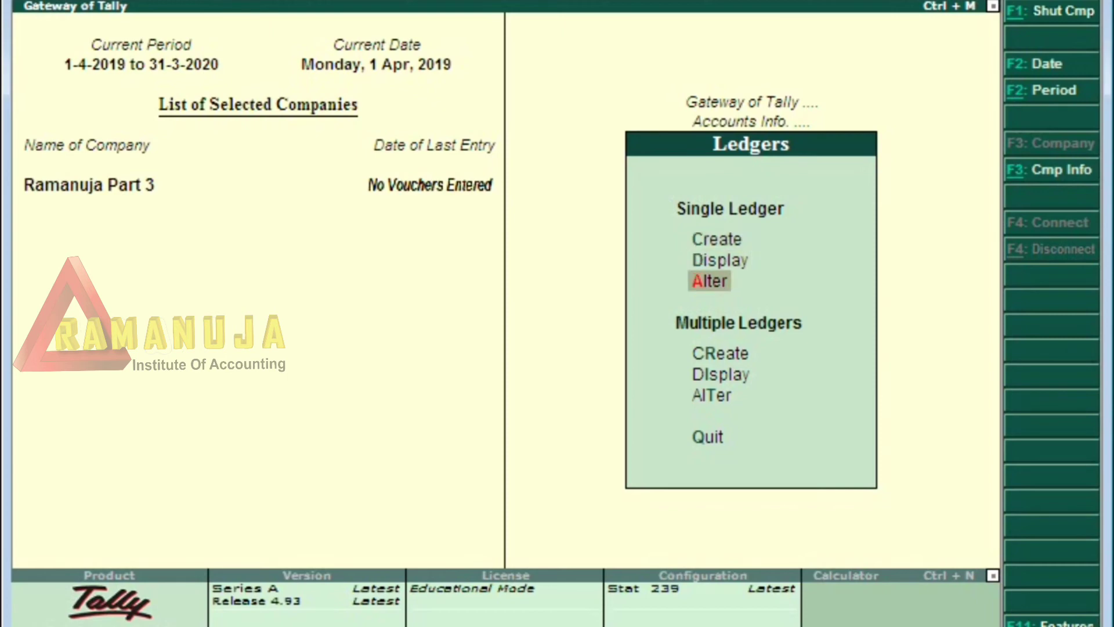
{"action": "key", "text": "Return"}
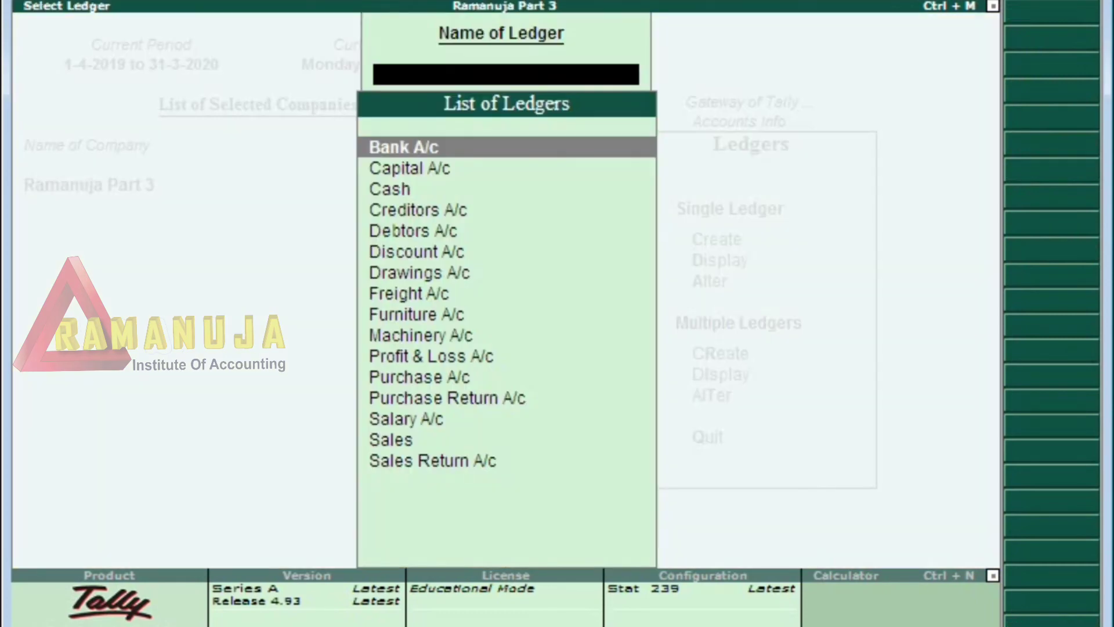
{"action": "type", "text": "Cas"}
{"action": "key", "text": "Return"}
{"action": "key", "text": "Return"}
{"action": "key", "text": "Return"}
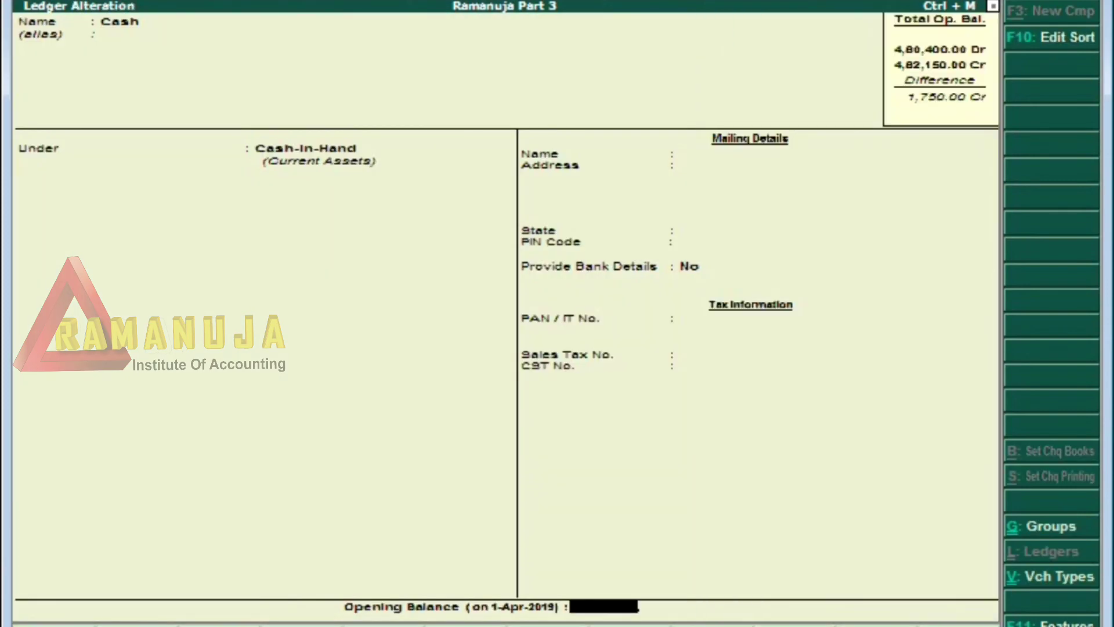
{"action": "type", "text": "1,"}
{"action": "type", "text": "750"}
{"action": "key", "text": "Return"}
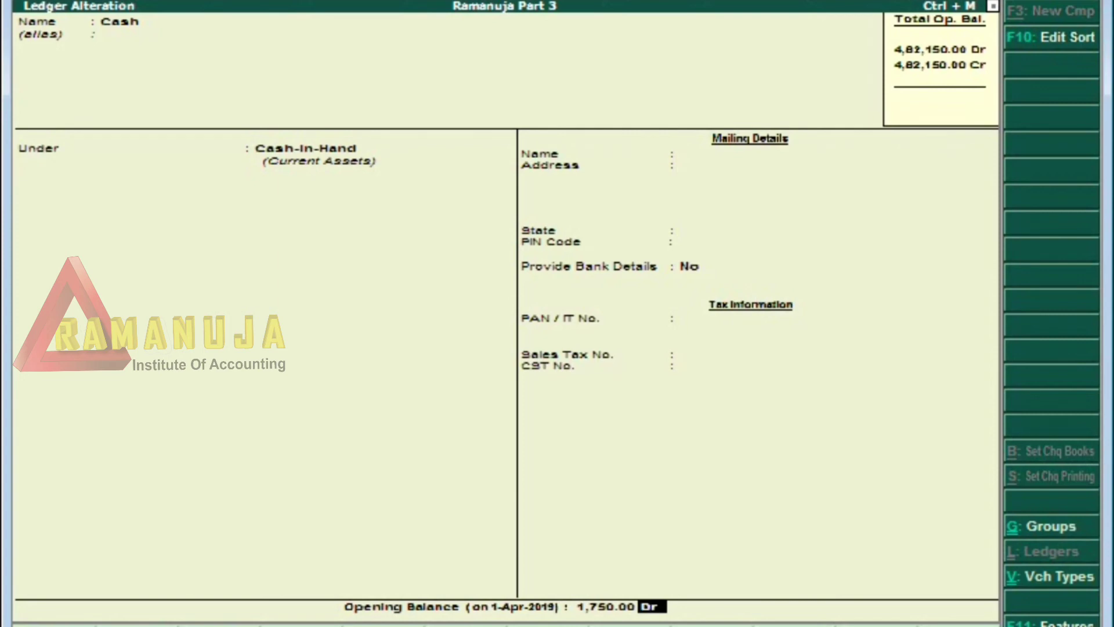
{"action": "key", "text": "Return"}
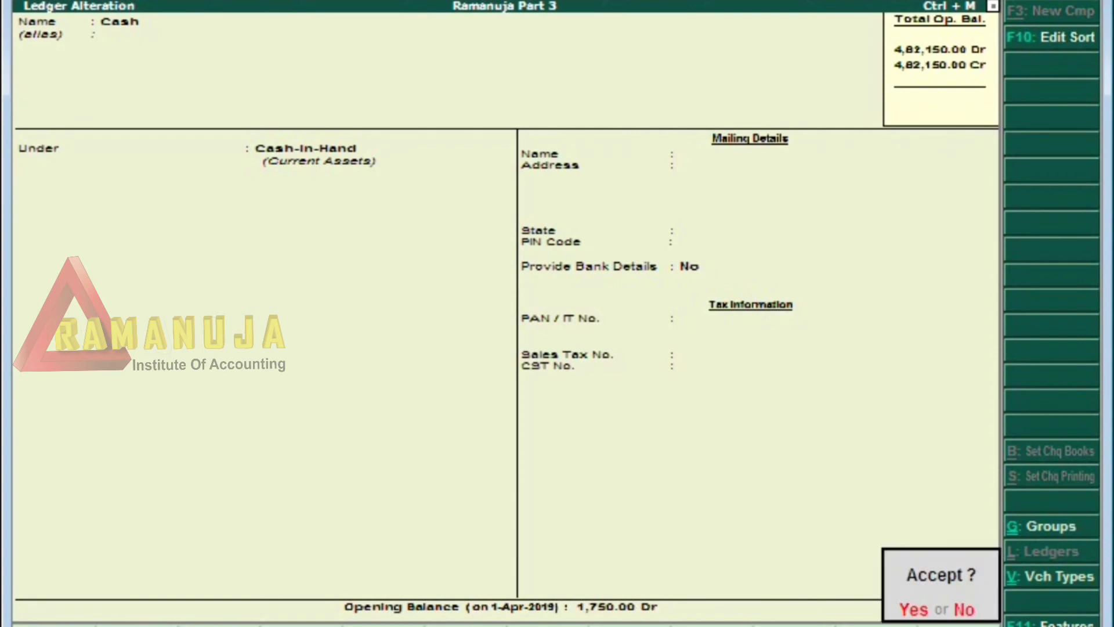
{"action": "key", "text": "y"}
{"action": "key", "text": "Escape"}
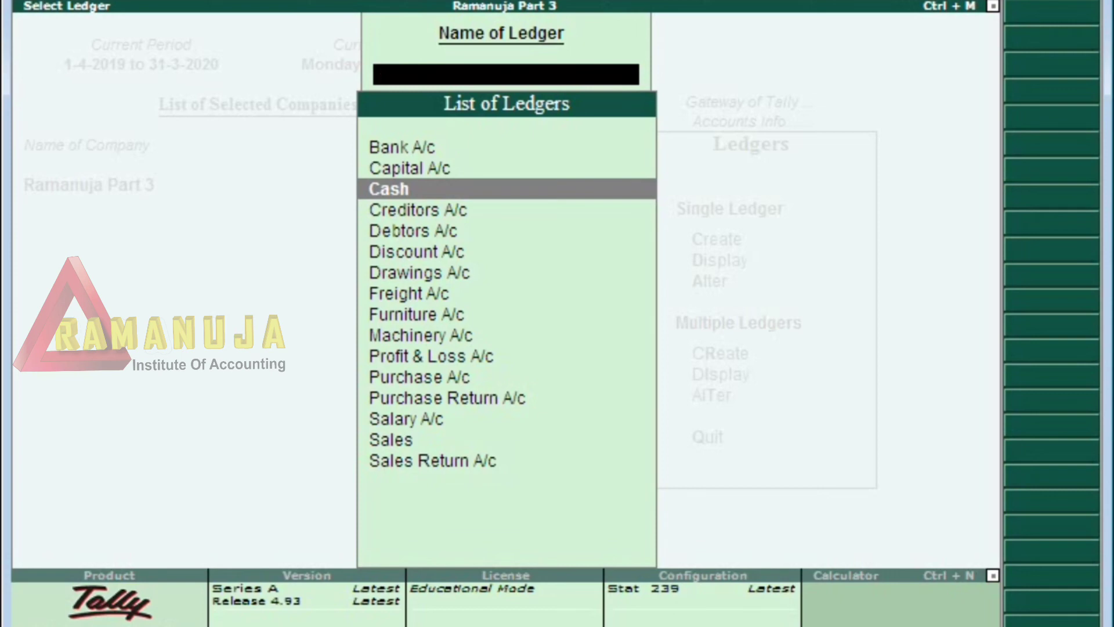
{"action": "key", "text": "Escape"}
{"action": "key", "text": "Escape"}
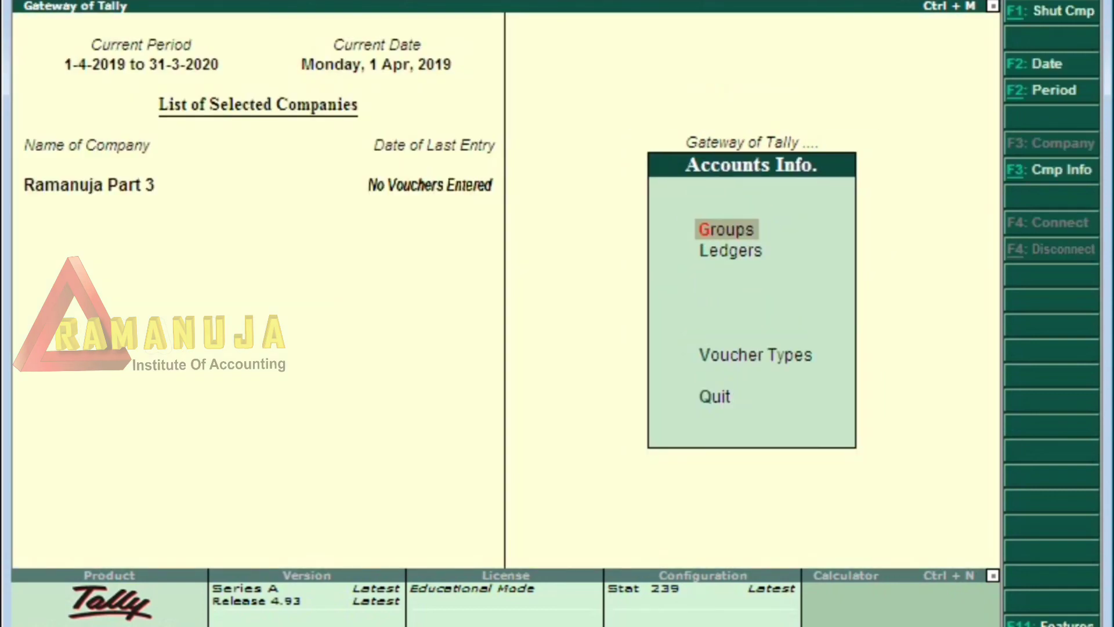
{"action": "key", "text": "Escape"}
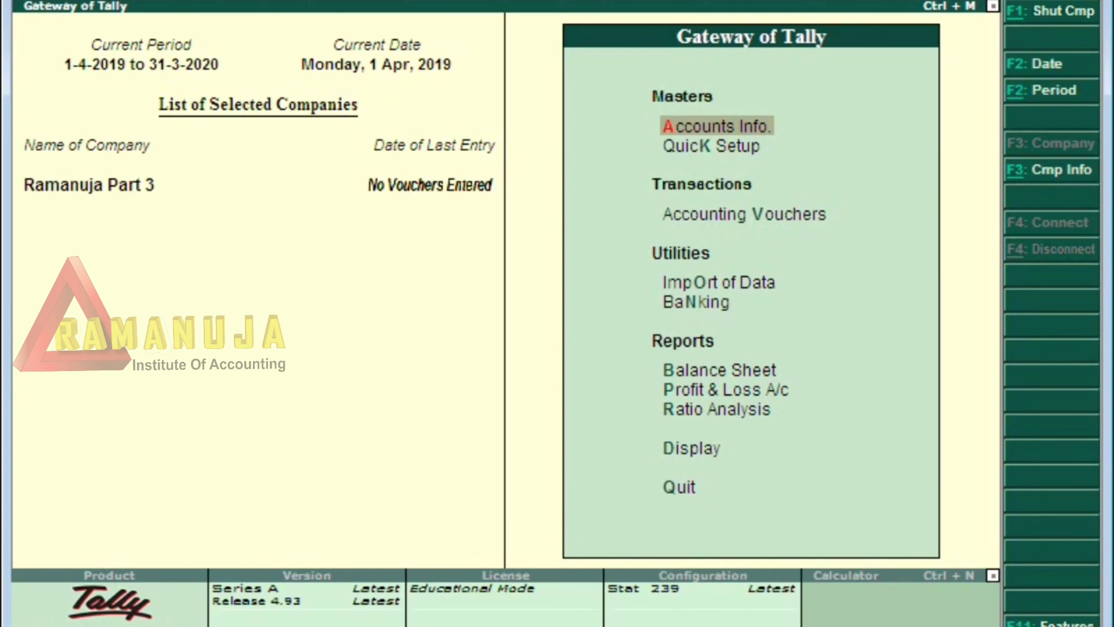
- Check the Trial Balance, first grouped and also ledger-wise, and return to the Gateway of Tally
{"action": "key", "text": "Down"}
{"action": "key", "text": "Down"}
{"action": "key", "text": "Down"}
{"action": "key", "text": "Down"}
{"action": "key", "text": "Down"}
{"action": "key", "text": "Down"}
{"action": "key", "text": "Down"}
{"action": "key", "text": "Down"}
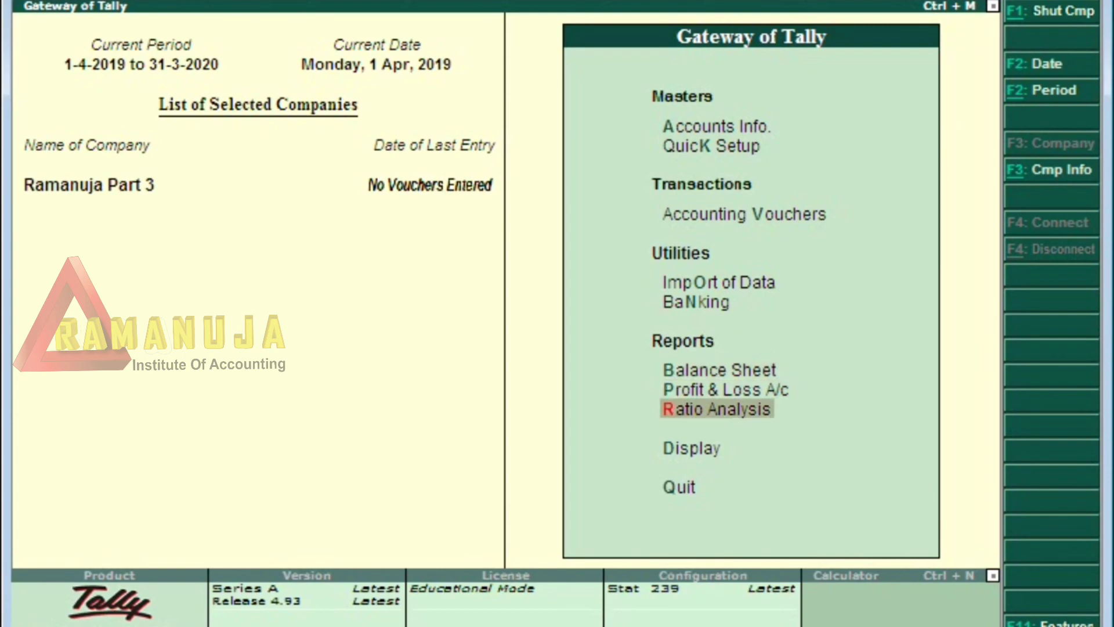
{"action": "key", "text": "Return"}
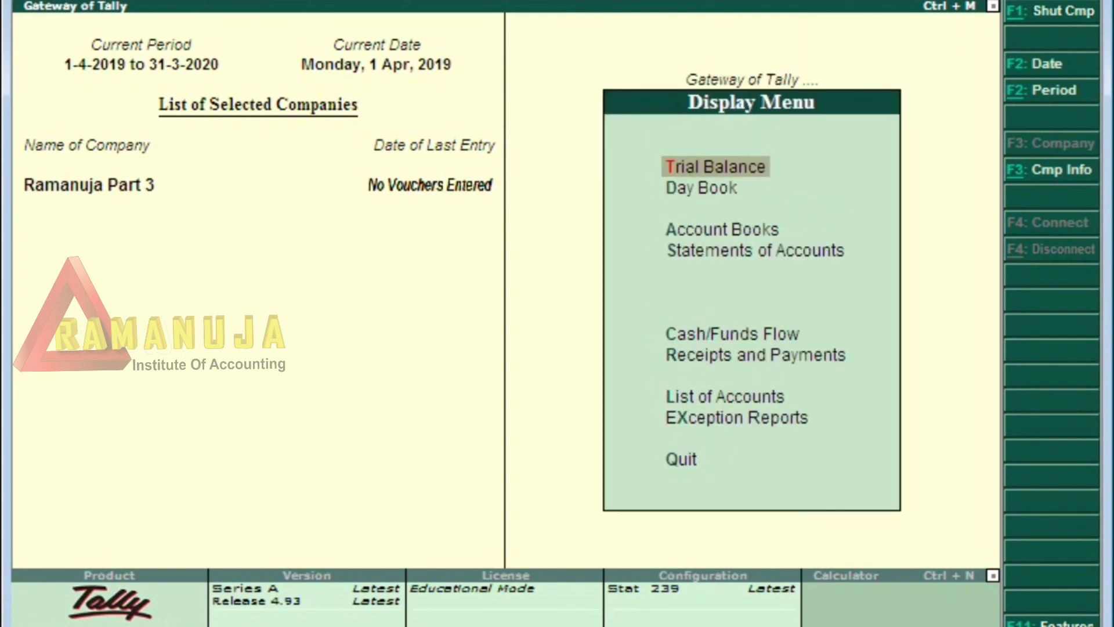
{"action": "key", "text": "Return"}
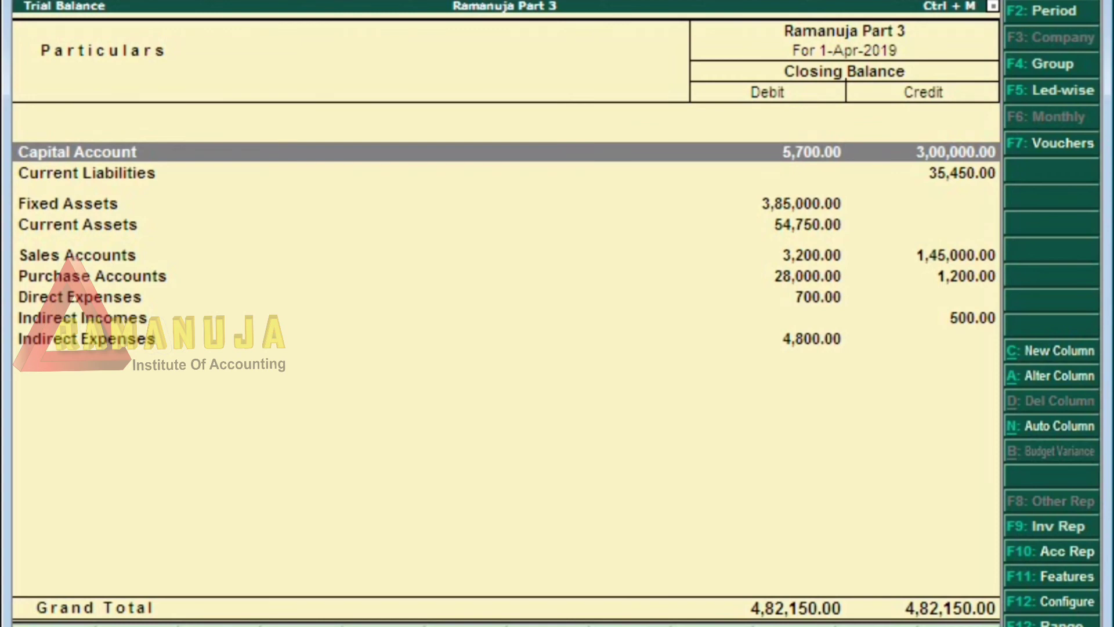
{"action": "key", "text": "F5"}
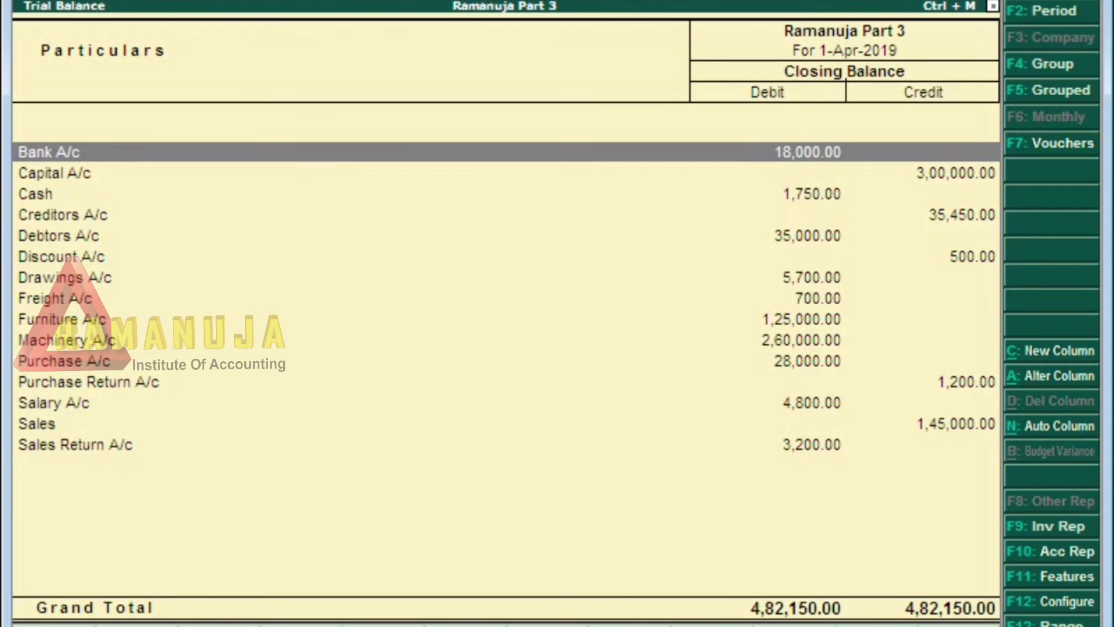
{"action": "key", "text": "Escape"}
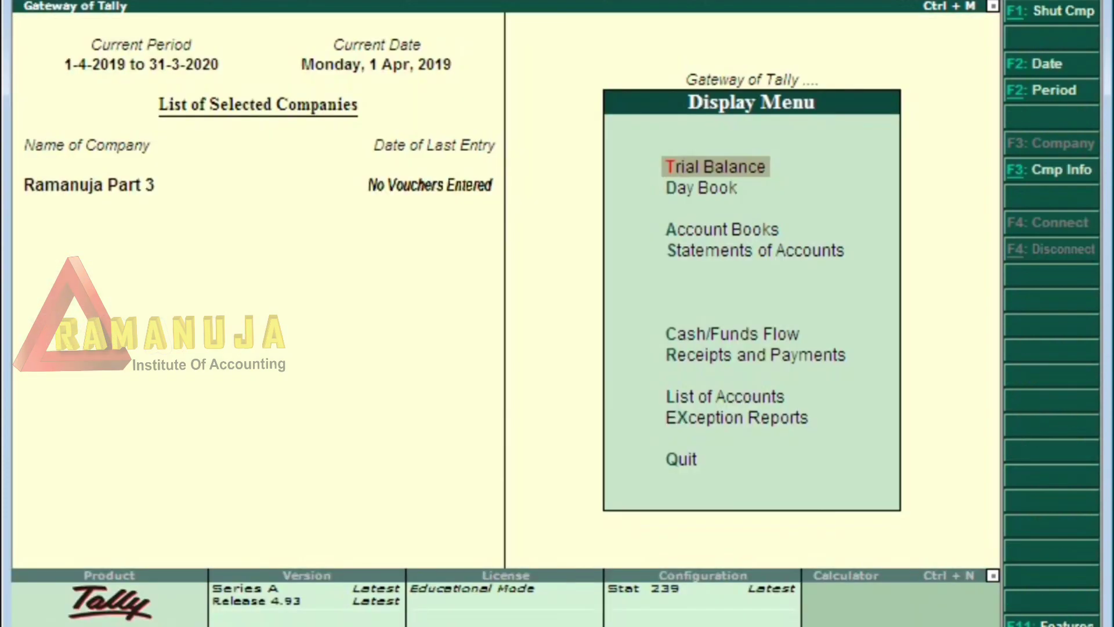
{"action": "key", "text": "Escape"}
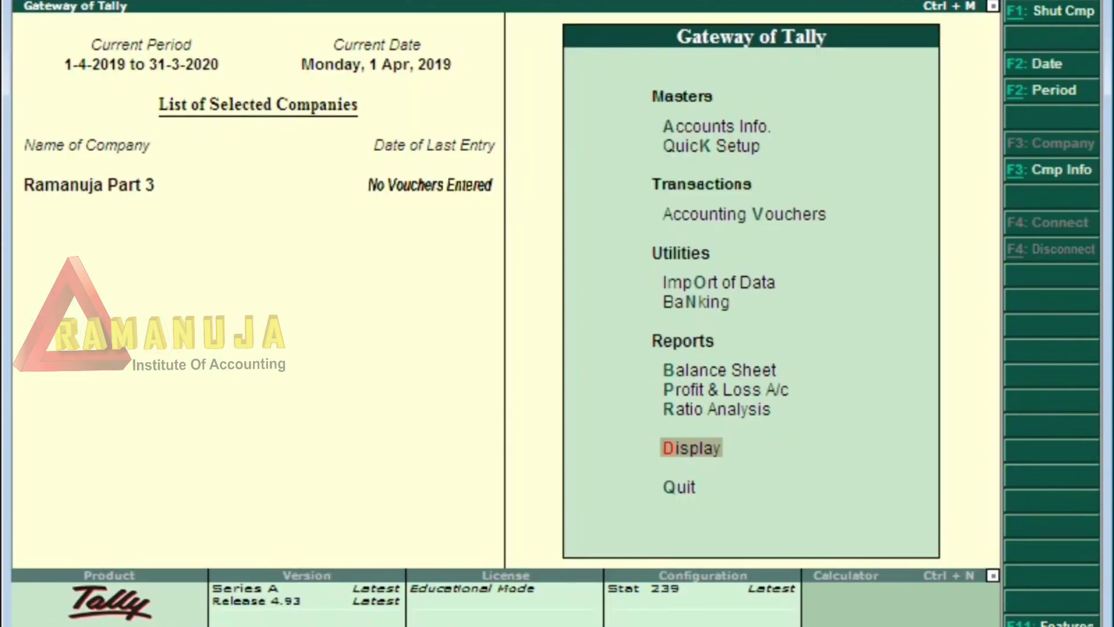
- Examine the Profit & Loss A/c in its detailed view with the individual ledgers under each group
{"action": "key", "text": "Up"}
{"action": "key", "text": "Up"}
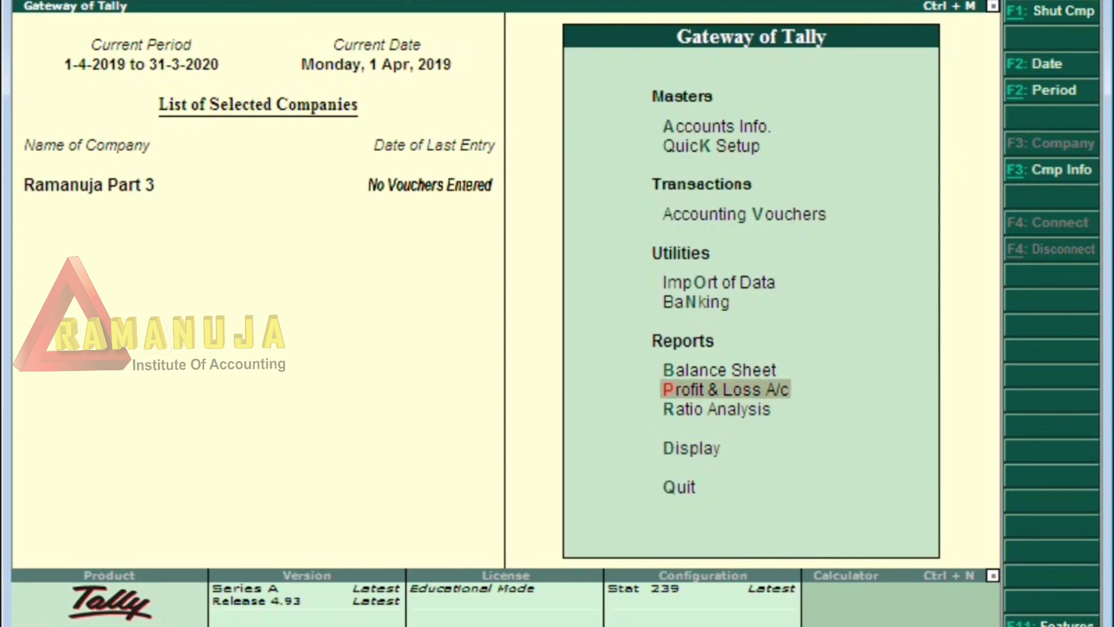
{"action": "key", "text": "Return"}
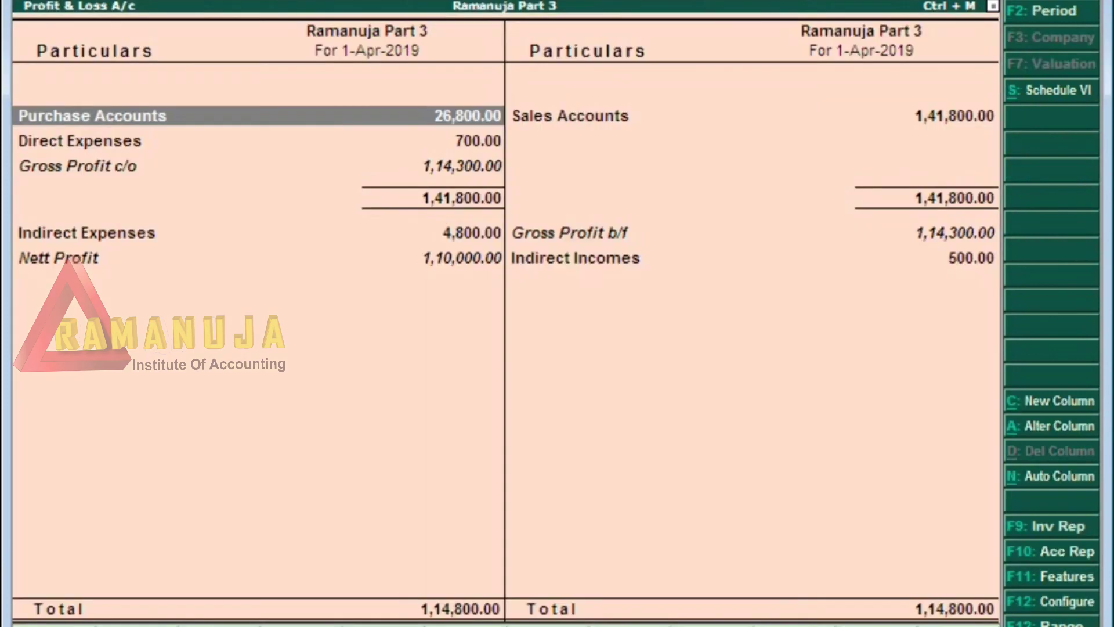
{"action": "key", "text": "alt+F1"}
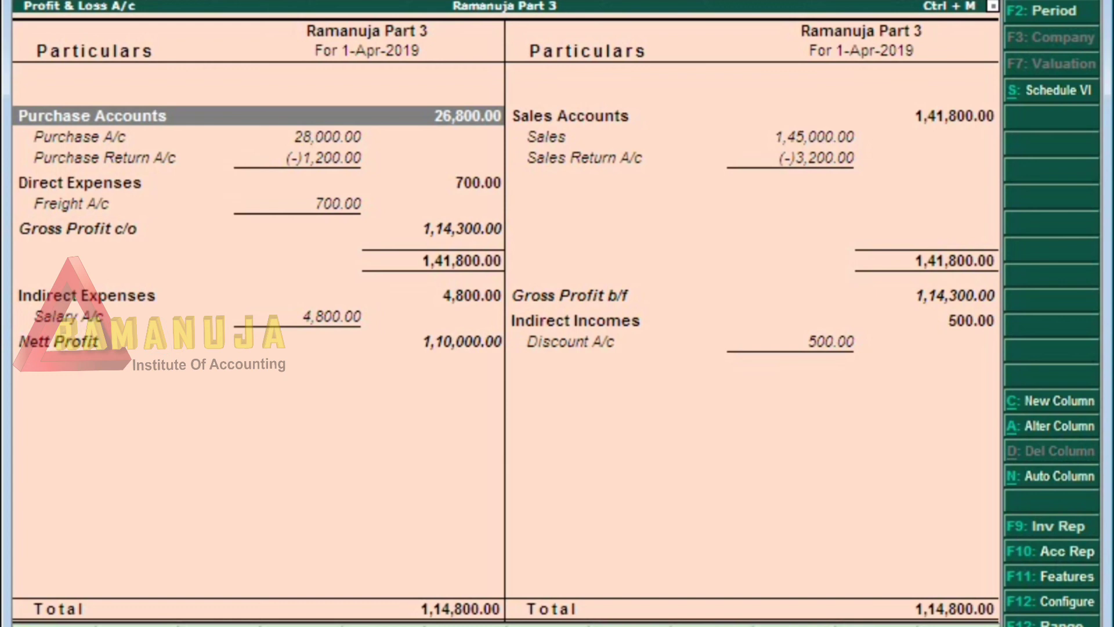
{"action": "key", "text": "Escape"}
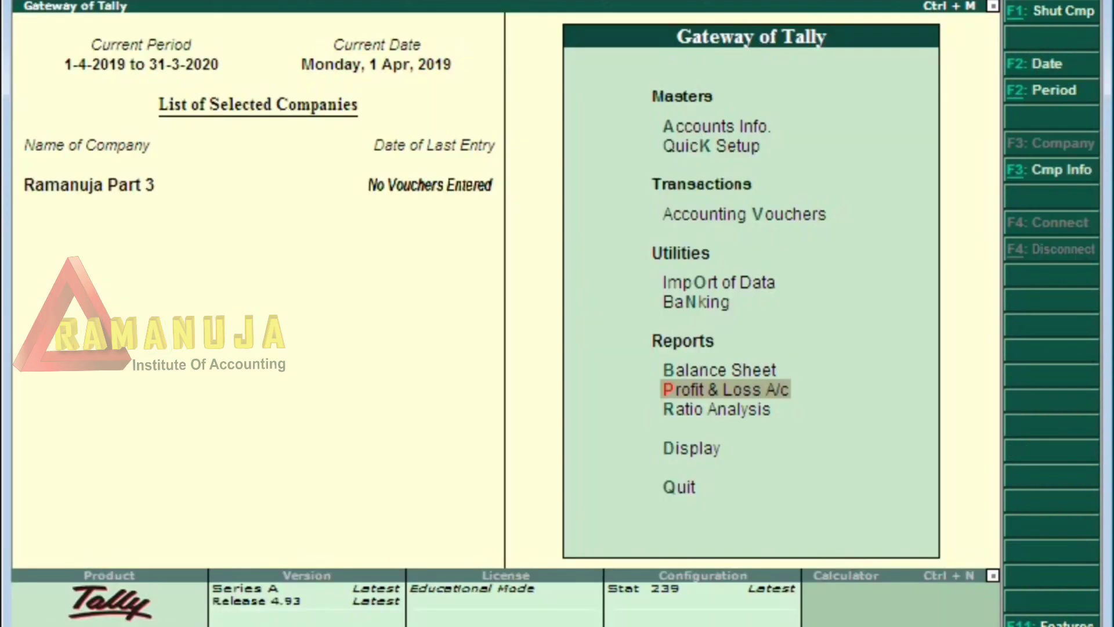
- Examine the Balance Sheet in its detailed view with the breakdown under each liability and asset group
{"action": "key", "text": "Up"}
{"action": "key", "text": "Return"}
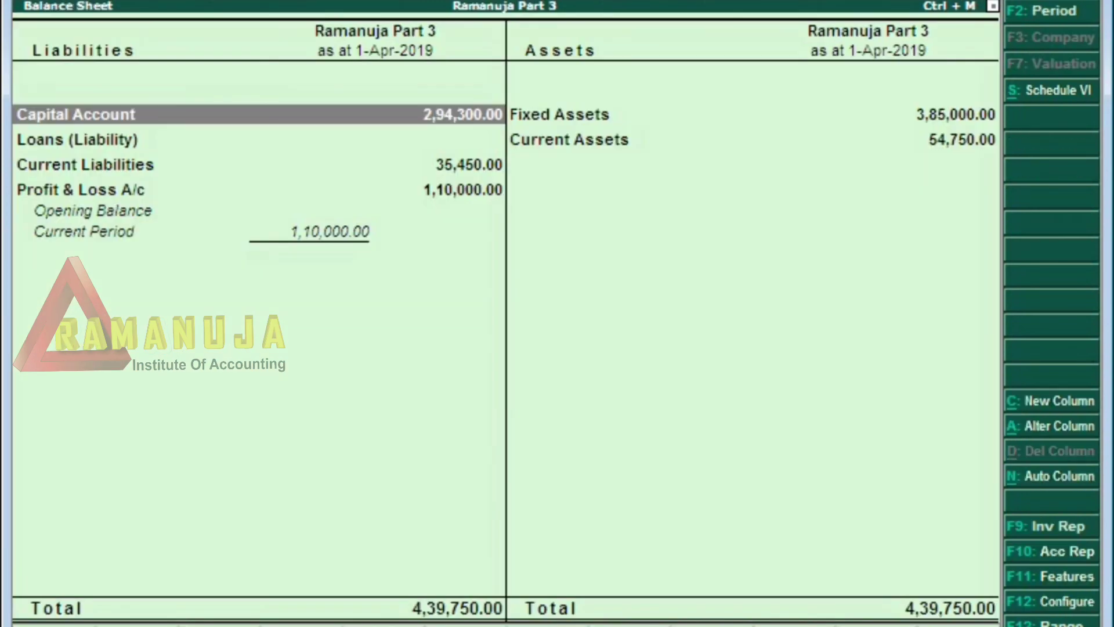
{"action": "key", "text": "alt+F1"}
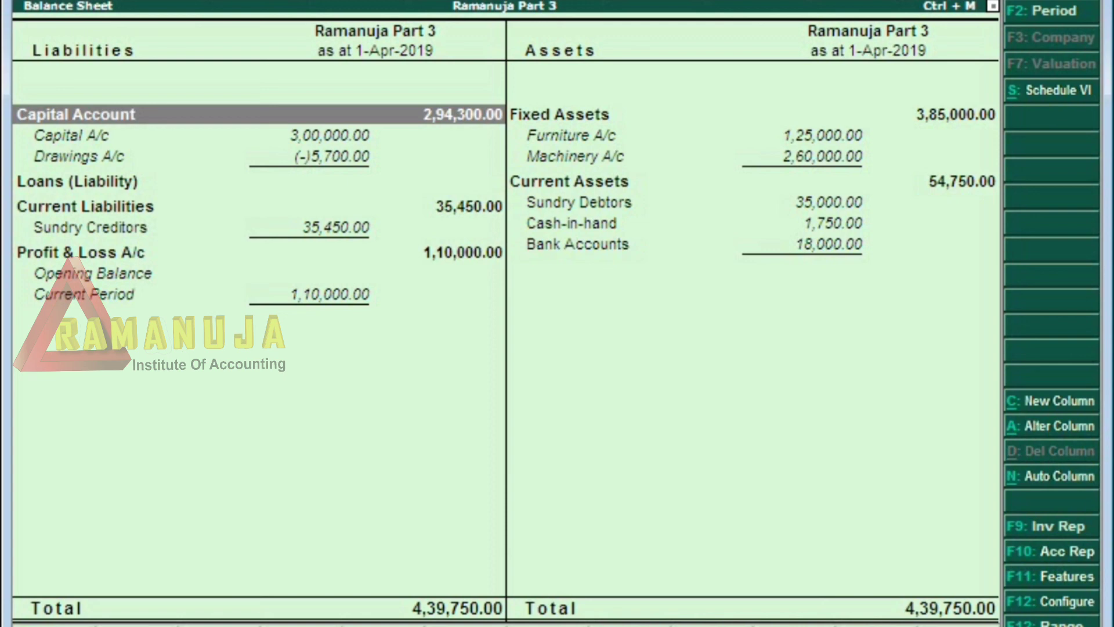
{"action": "key", "text": "Escape"}
- Quit the accounting program and return to the desktop
{"action": "key", "text": "Escape"}
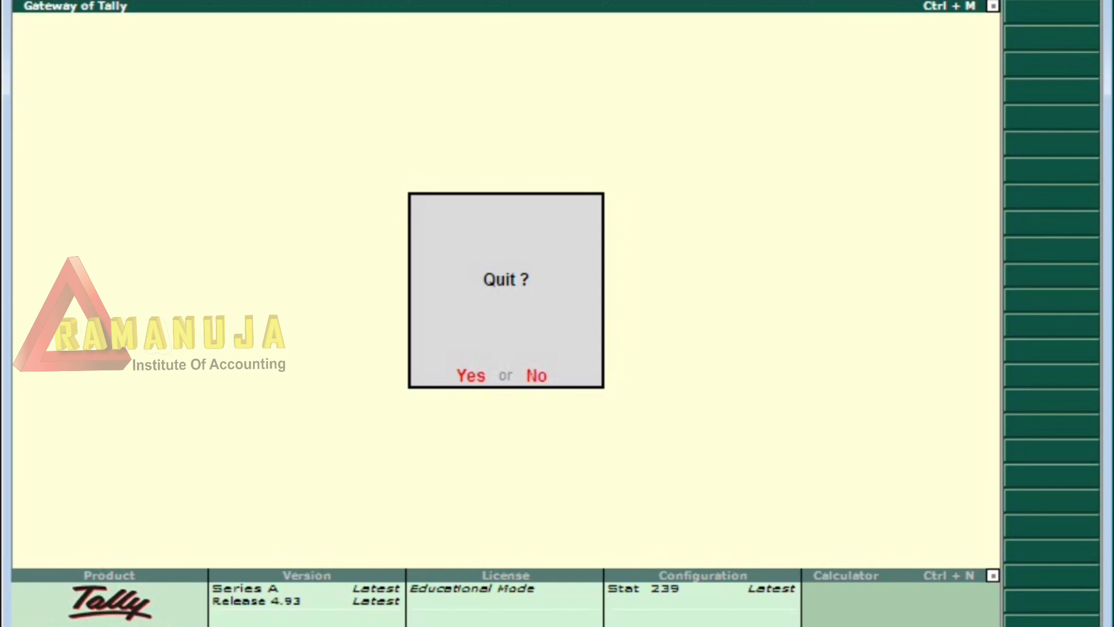
{"action": "key", "text": "Return"}
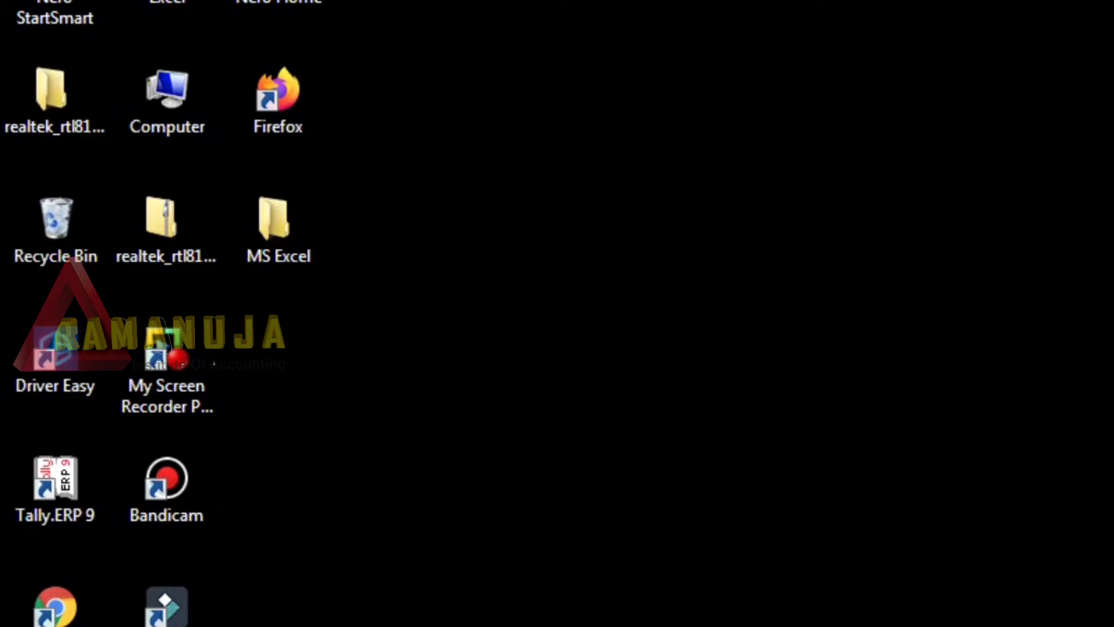